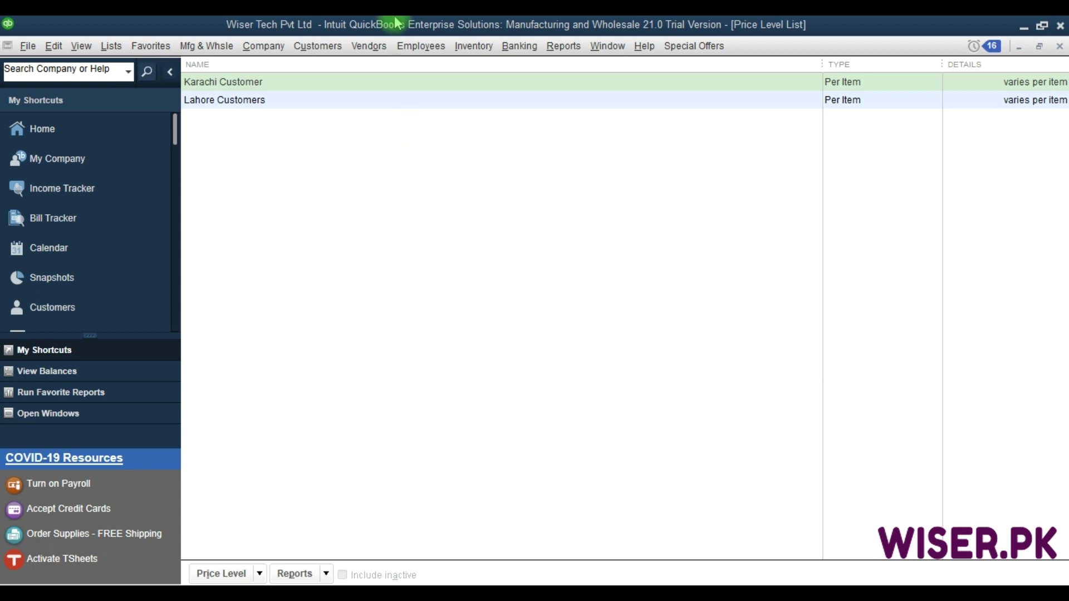
- Assign the Lahore Customers price level to Customer 1 in its payment settings and save the customer record
{"action": "left_click", "coordinate": [322, 45]}
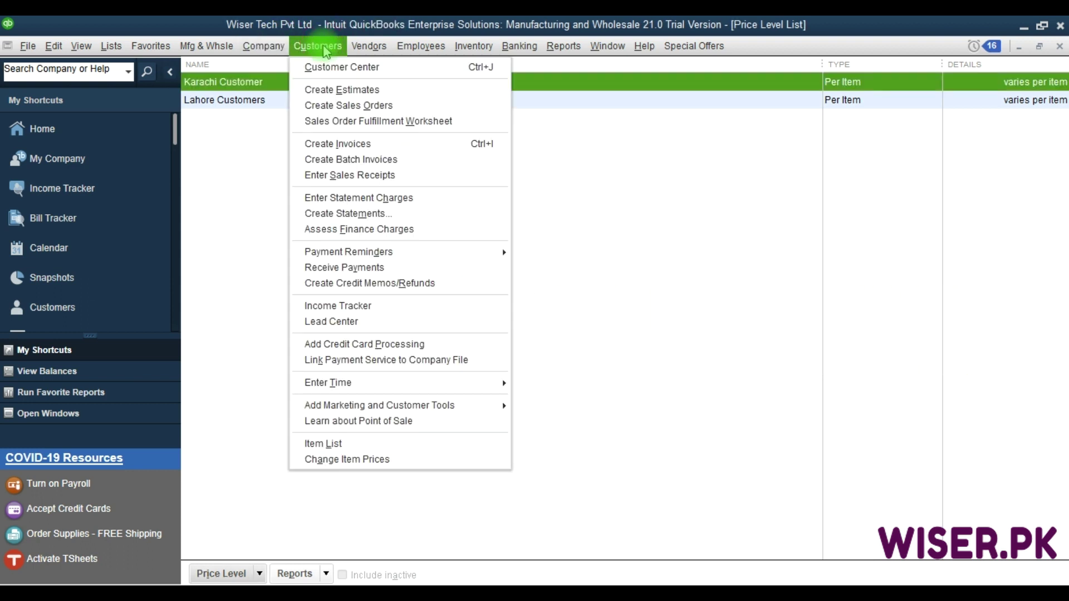
{"action": "left_click", "coordinate": [337, 68]}
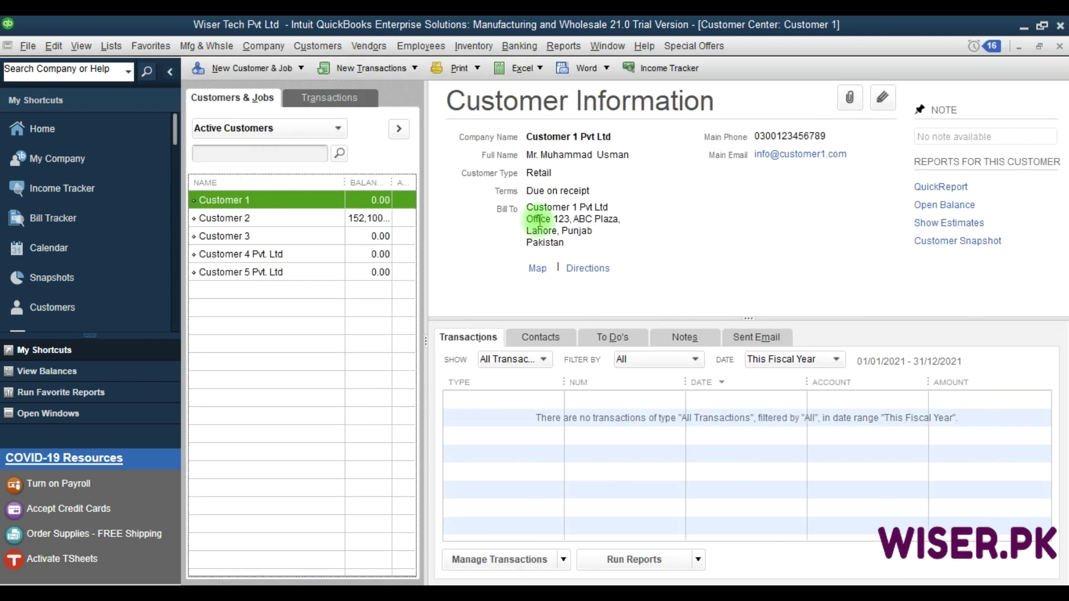
{"action": "left_click", "coordinate": [884, 100]}
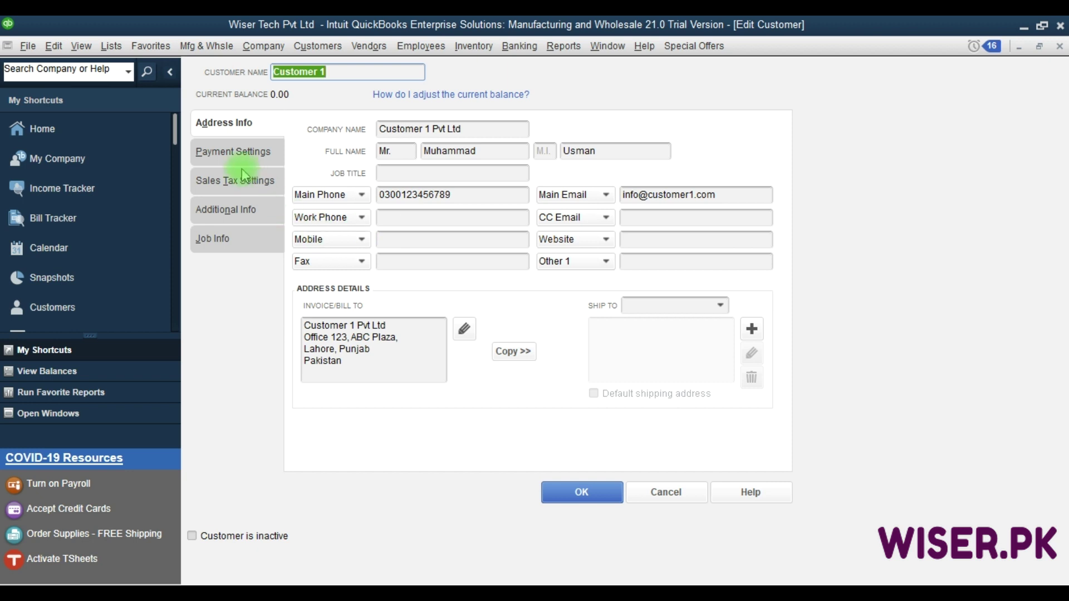
{"action": "left_click", "coordinate": [224, 156]}
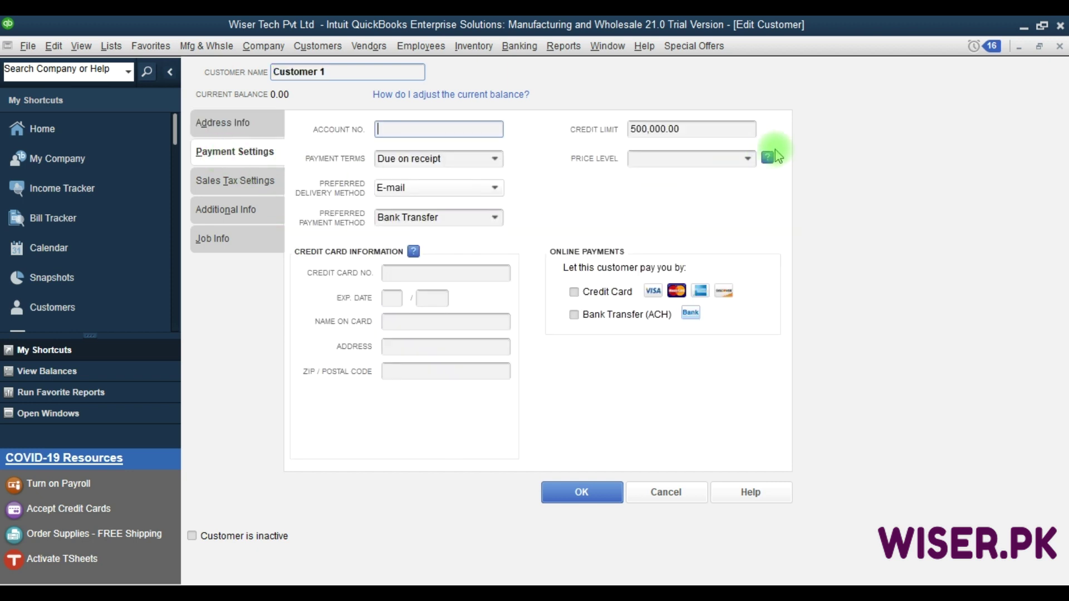
{"action": "left_click", "coordinate": [748, 159]}
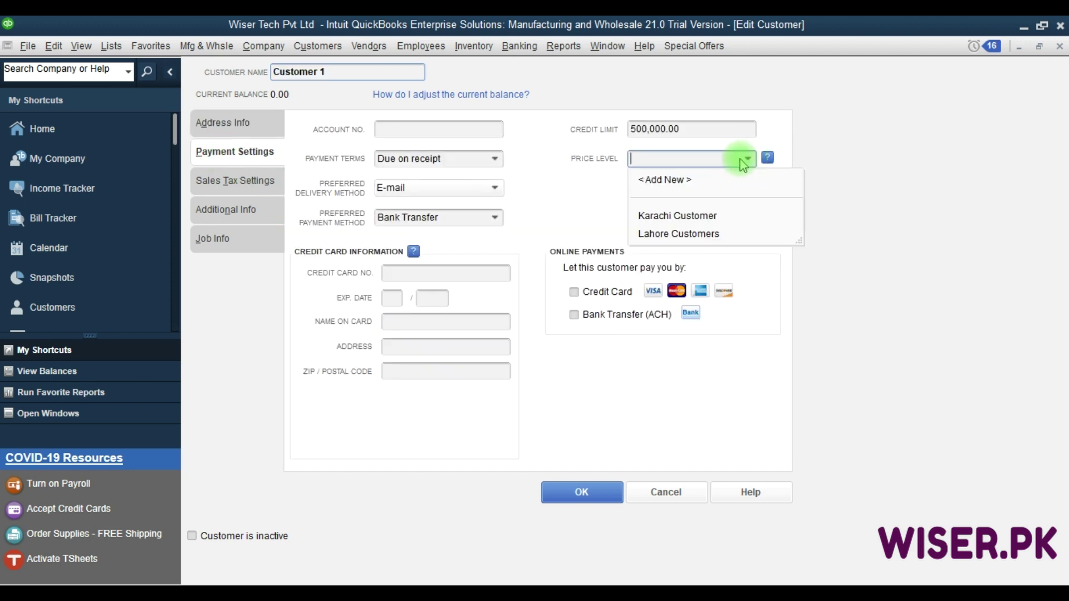
{"action": "left_click", "coordinate": [670, 237]}
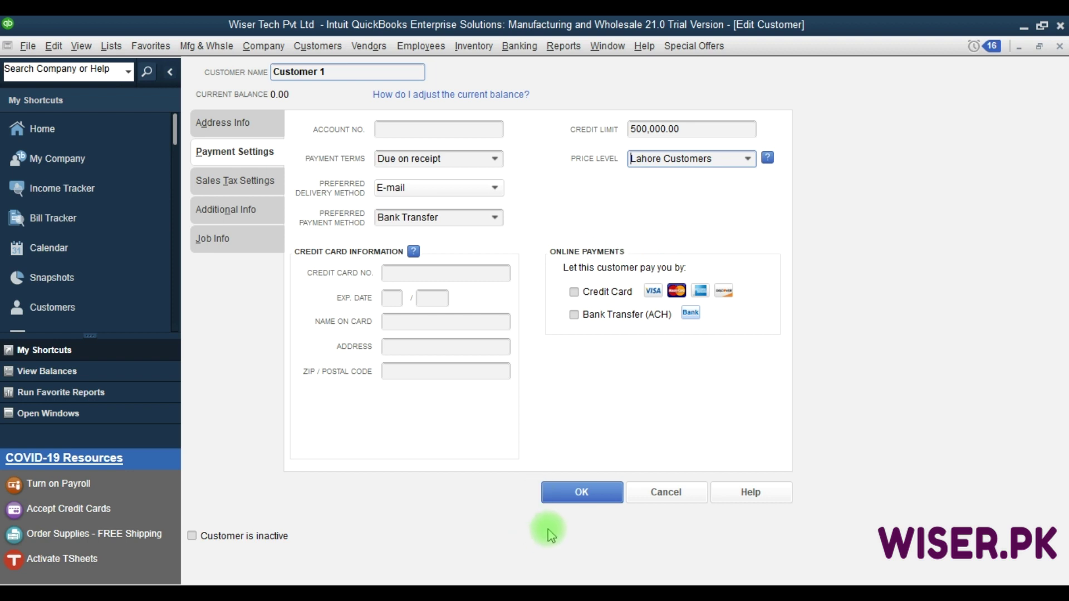
{"action": "left_click", "coordinate": [570, 495]}
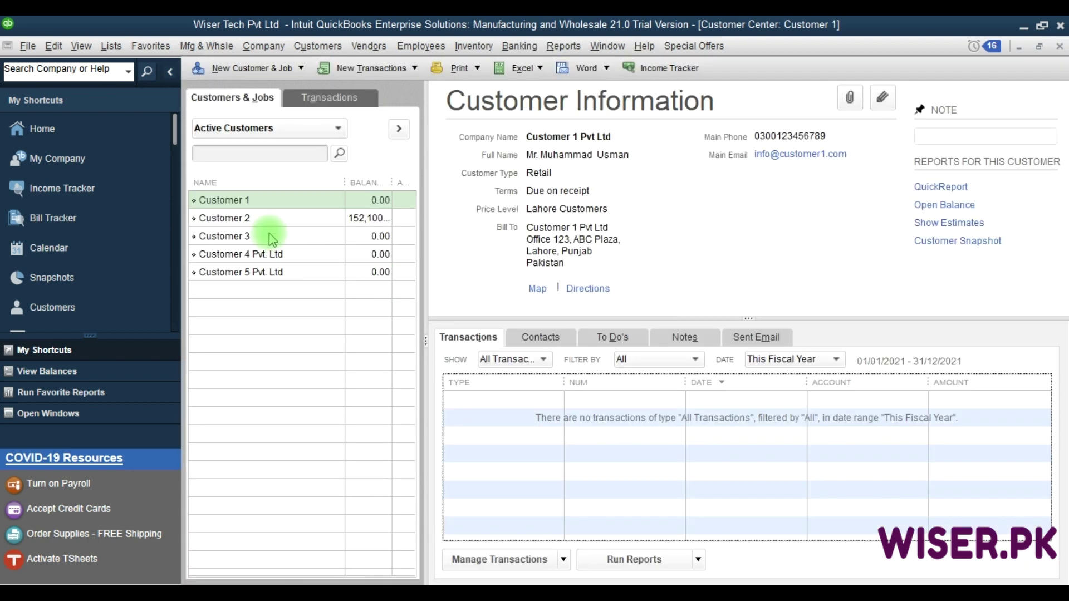
- Assign the Karachi Customer price level to Customer 3 in its payment settings, save the record and close the Customer Center
{"action": "left_click", "coordinate": [258, 239]}
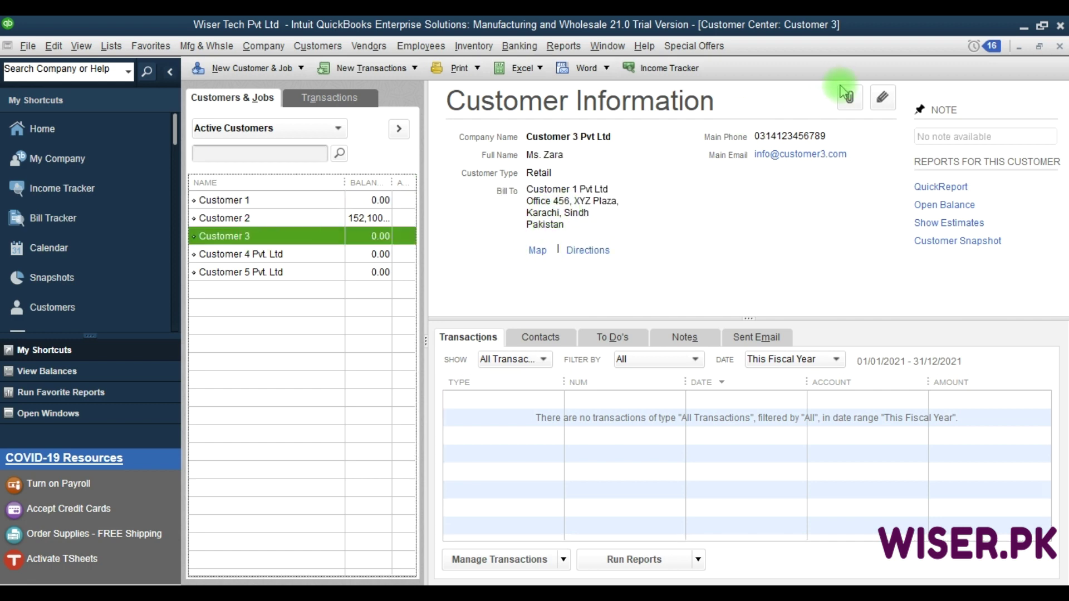
{"action": "left_click", "coordinate": [882, 98]}
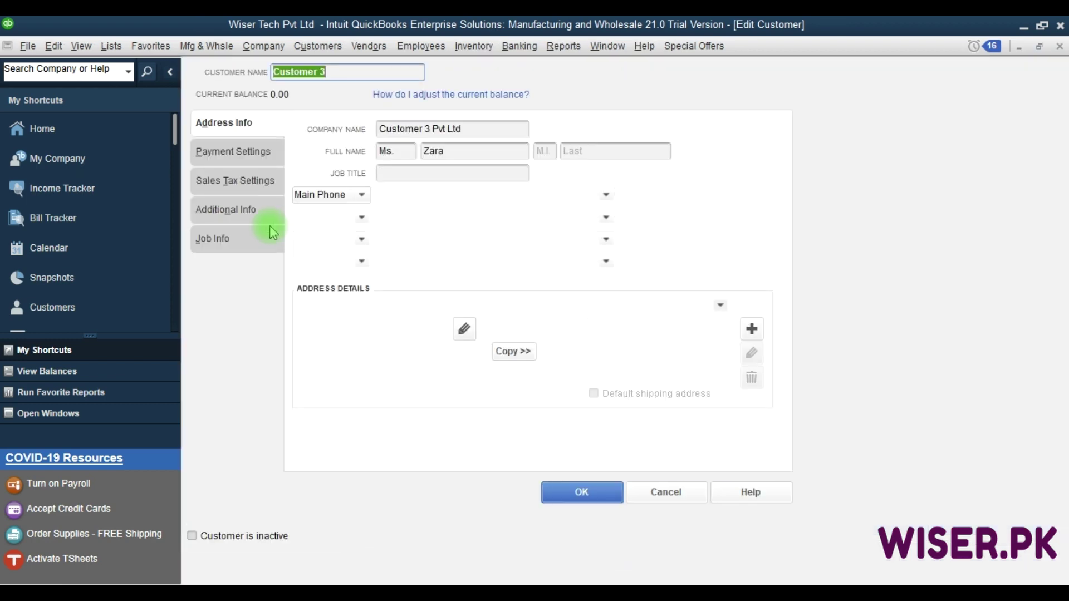
{"action": "left_click", "coordinate": [218, 153]}
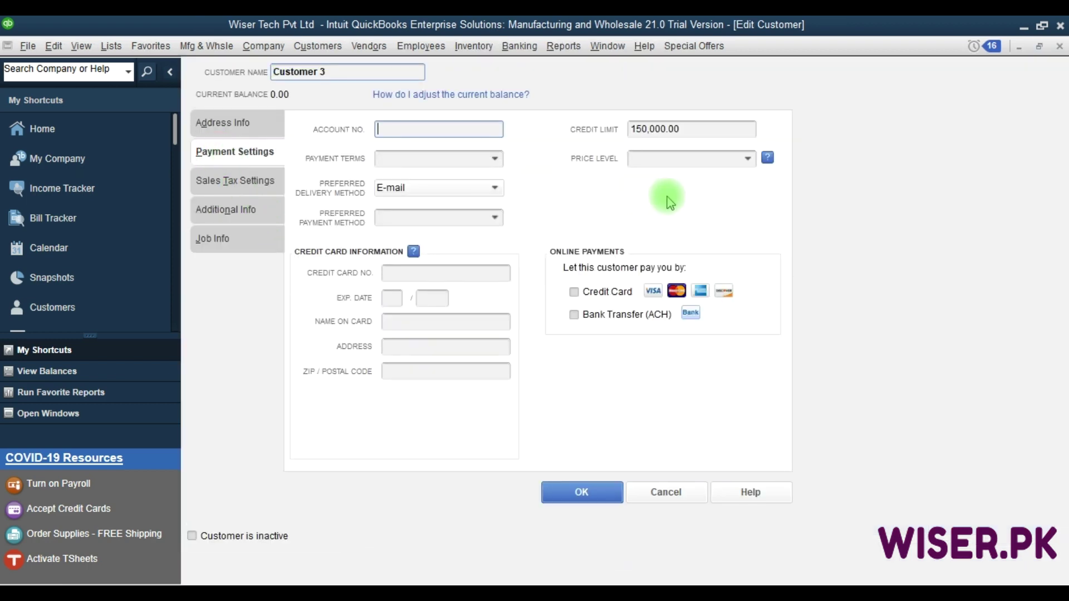
{"action": "left_click", "coordinate": [747, 159]}
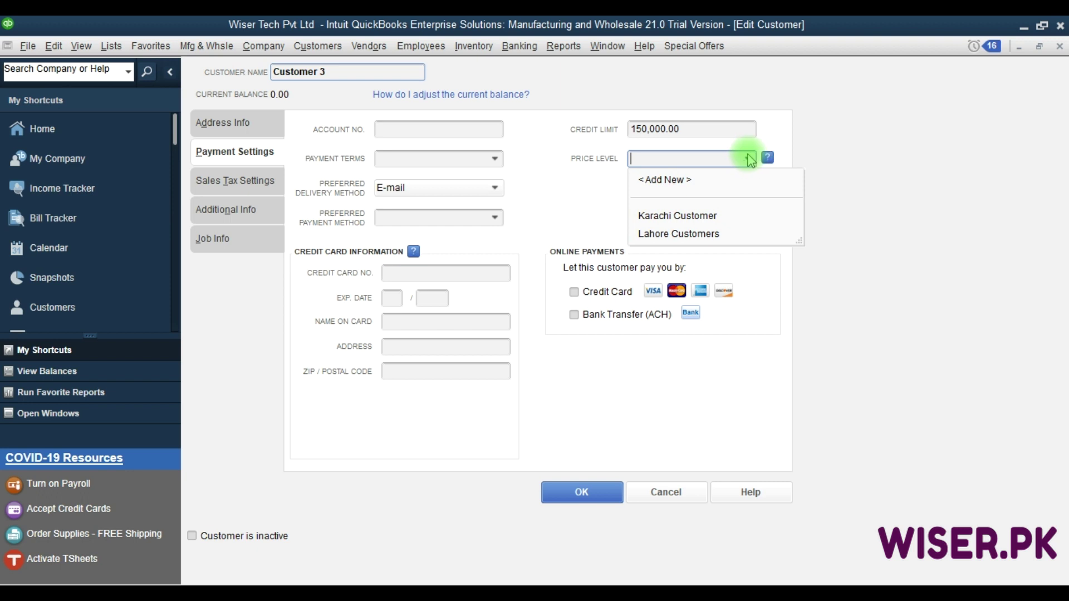
{"action": "left_click", "coordinate": [663, 216]}
{"action": "left_click", "coordinate": [579, 491]}
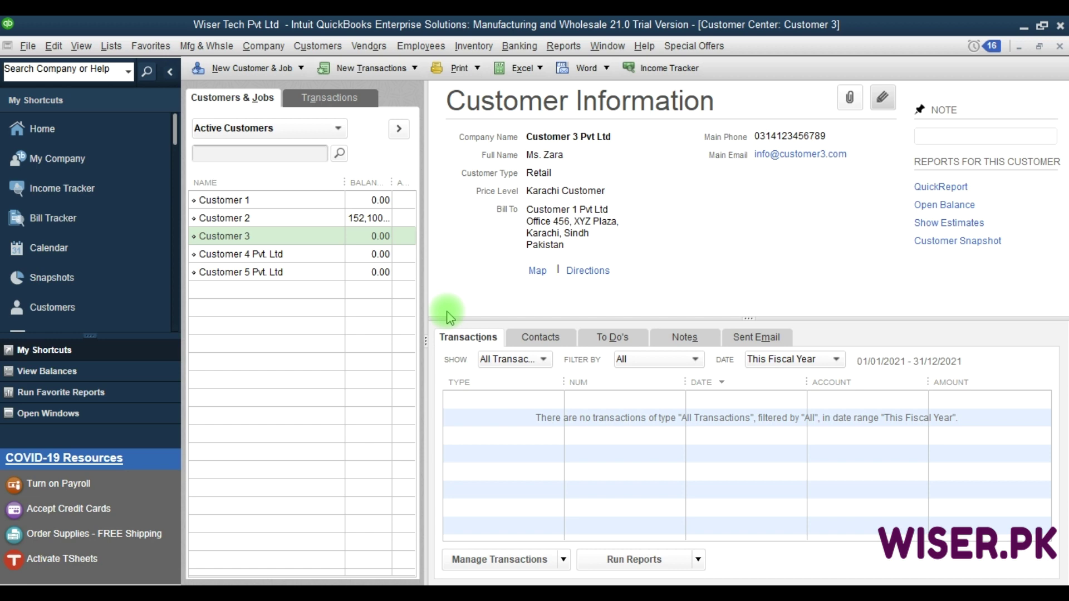
{"action": "left_click", "coordinate": [515, 211]}
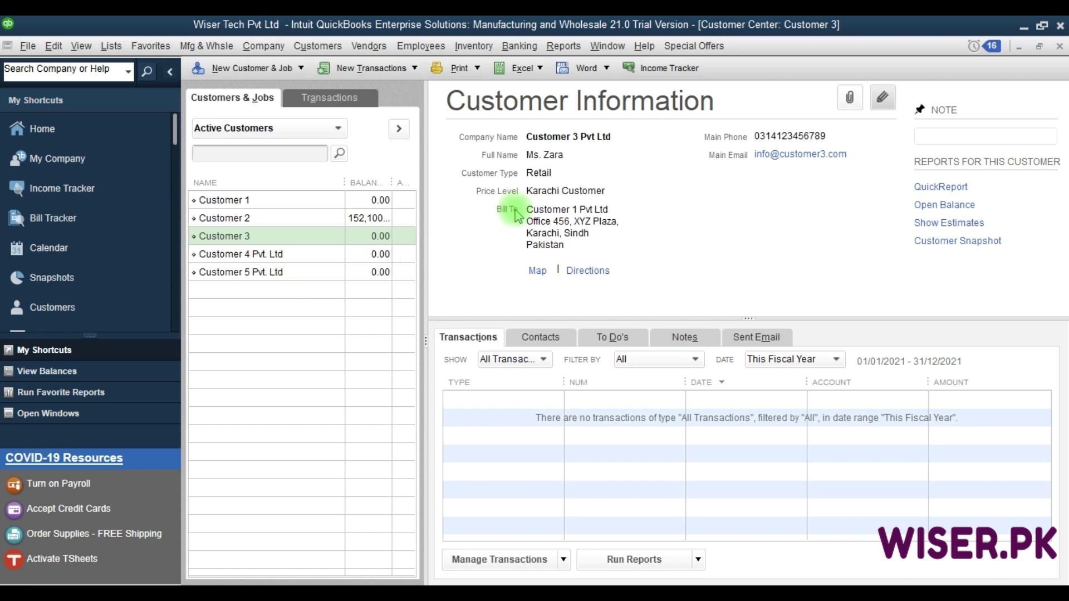
{"action": "key", "text": "Escape"}
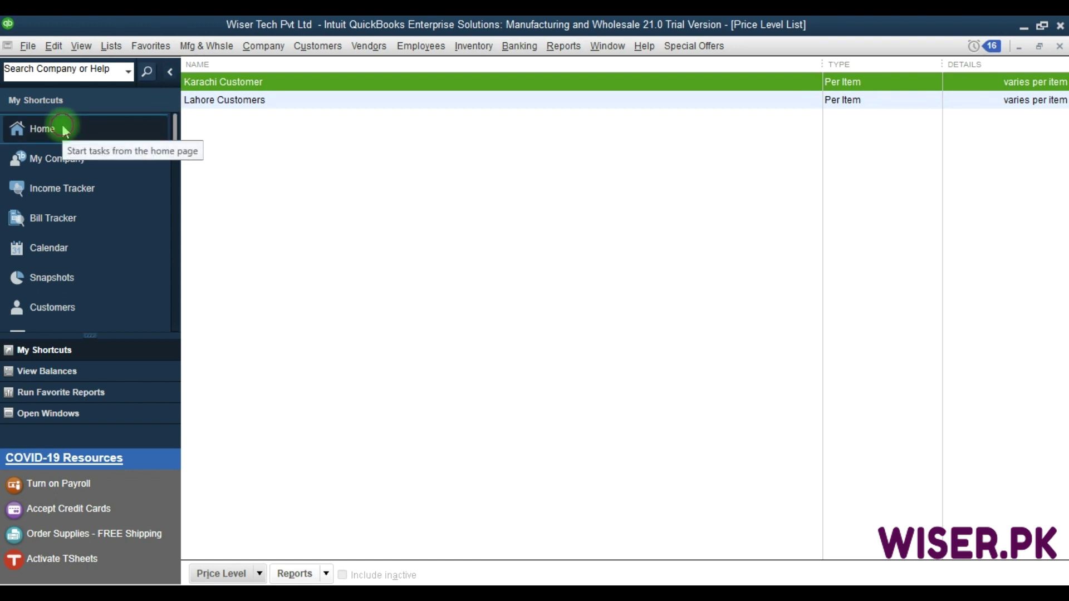
- Open a blank customer invoice and bring up the Price Level List
{"action": "left_click", "coordinate": [105, 135]}
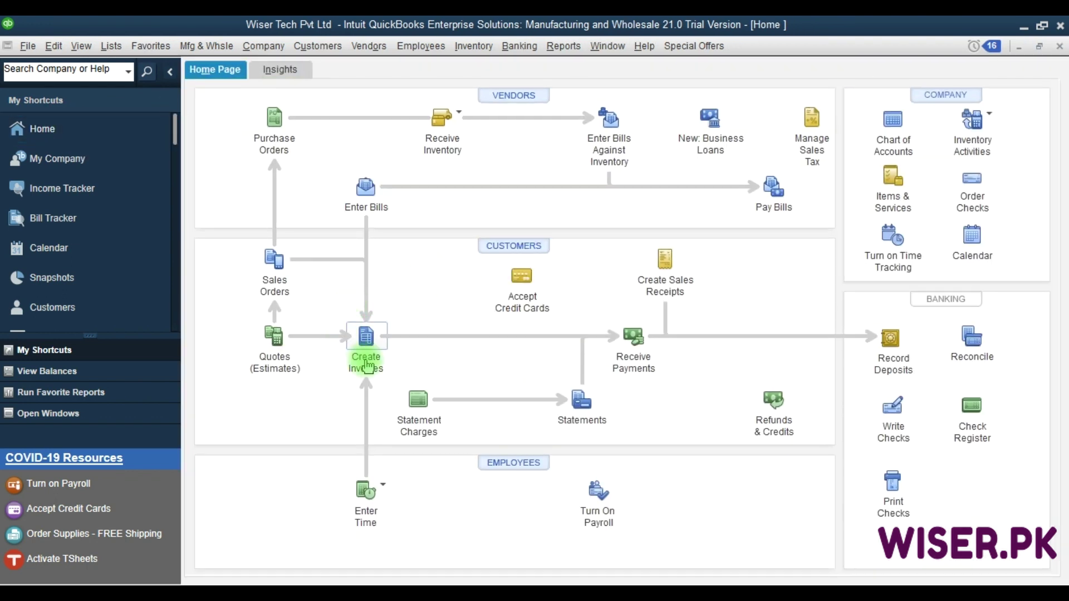
{"action": "left_click", "coordinate": [366, 360]}
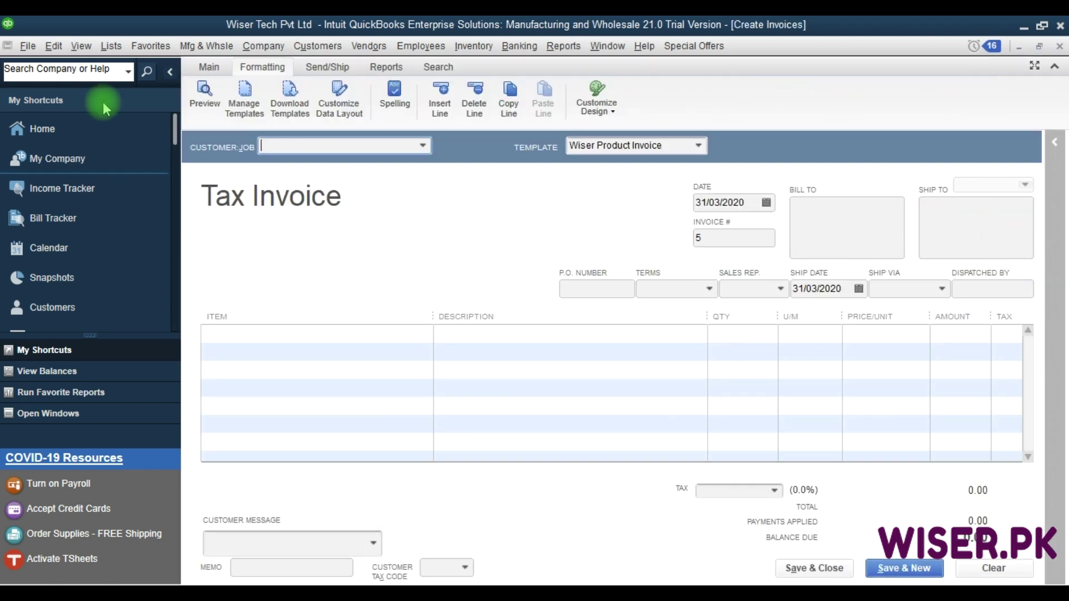
{"action": "left_click", "coordinate": [110, 44]}
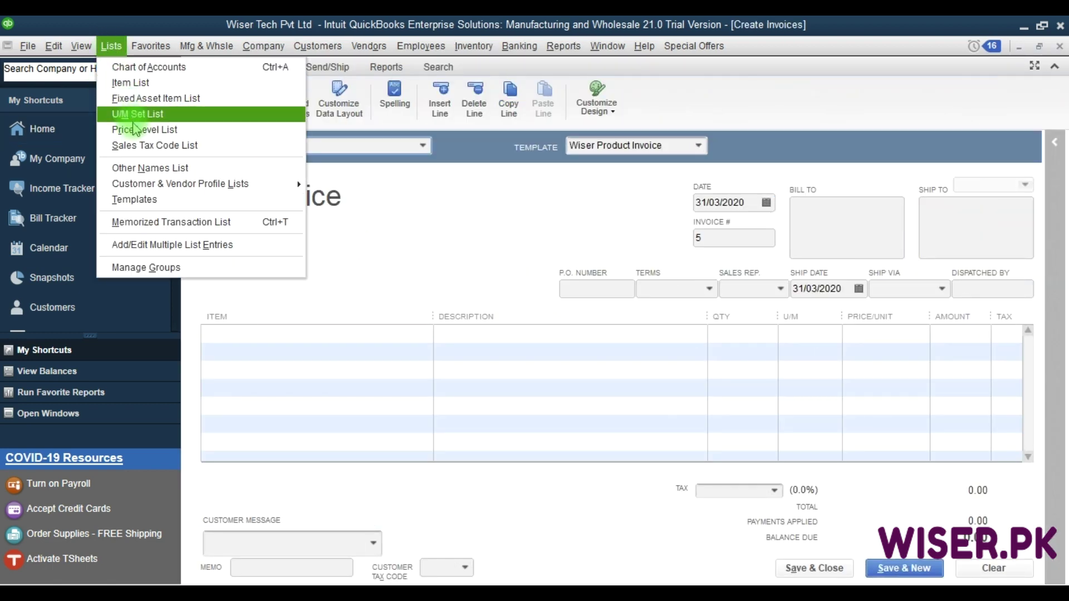
{"action": "left_click", "coordinate": [148, 133]}
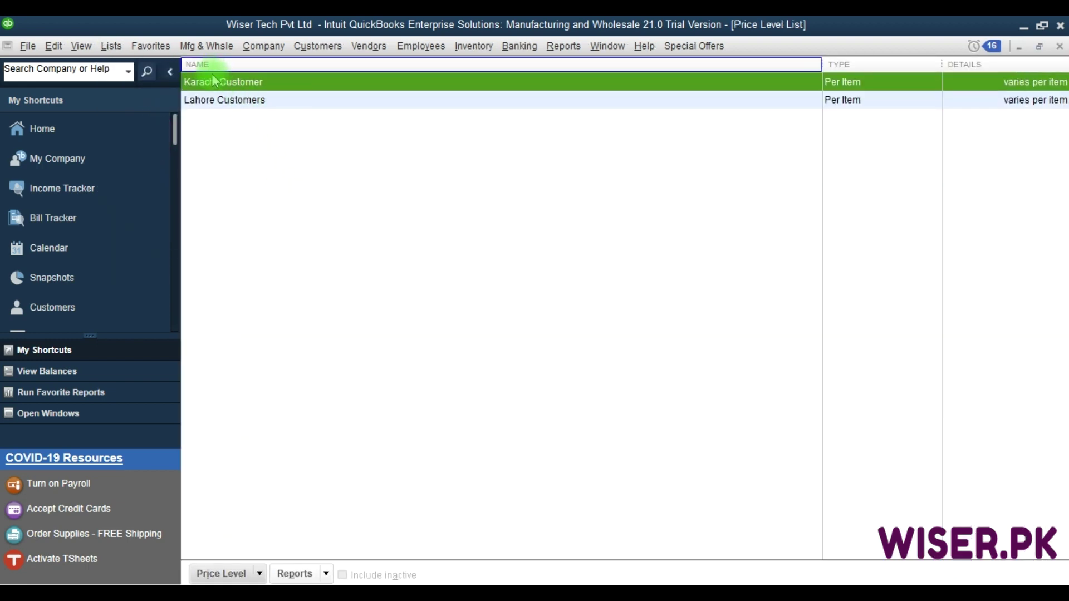
- Make the Karachi Customer price level inactive and save it
{"action": "left_click", "coordinate": [212, 84]}
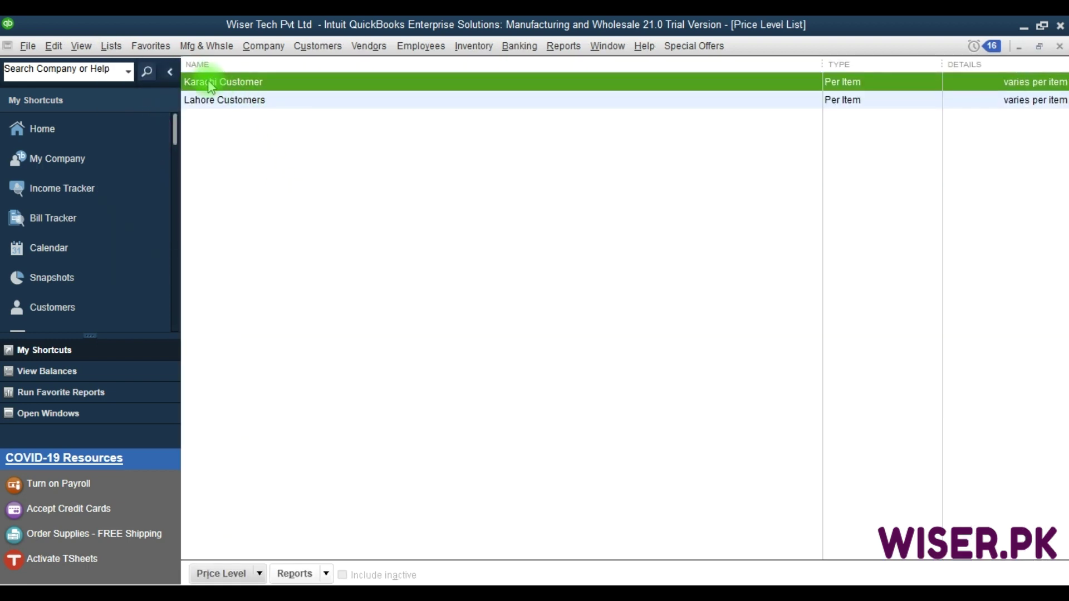
{"action": "right_click", "coordinate": [210, 85]}
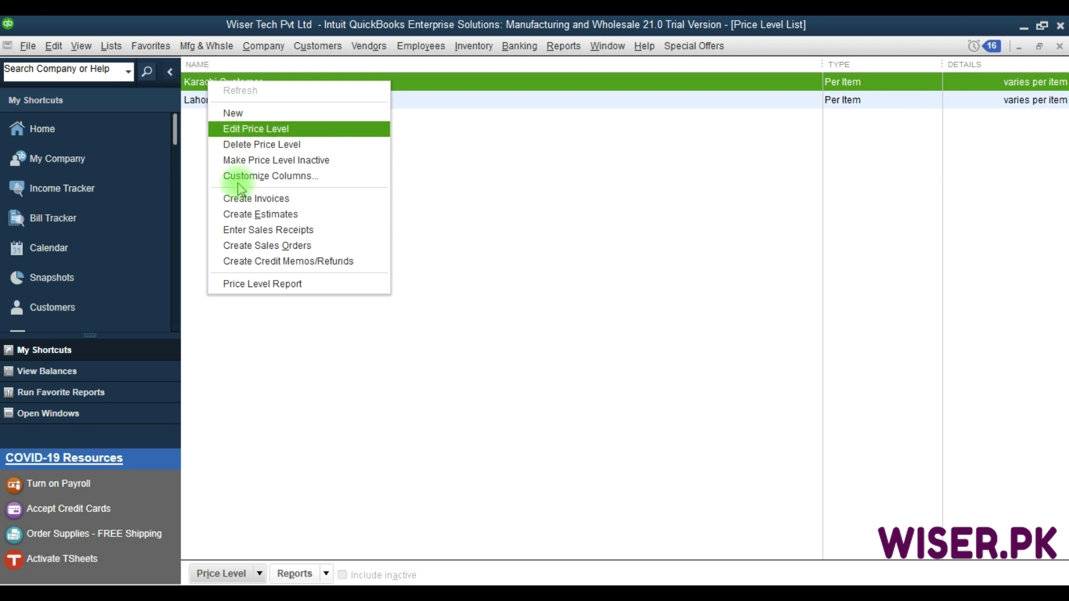
{"action": "left_click", "coordinate": [196, 82]}
{"action": "double_click", "coordinate": [195, 82]}
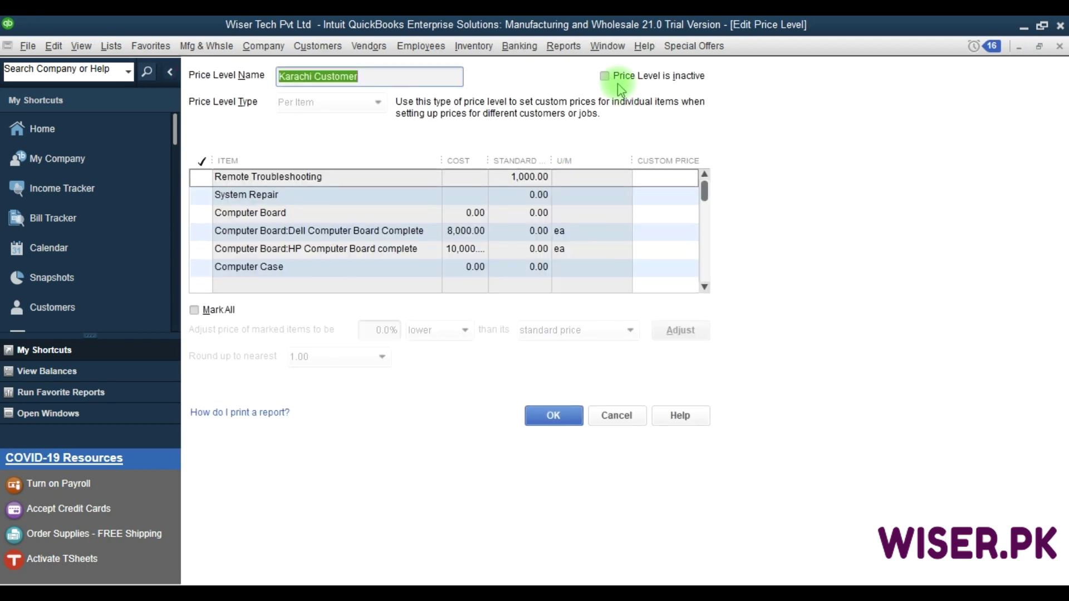
{"action": "left_click", "coordinate": [605, 77]}
{"action": "left_click", "coordinate": [553, 415]}
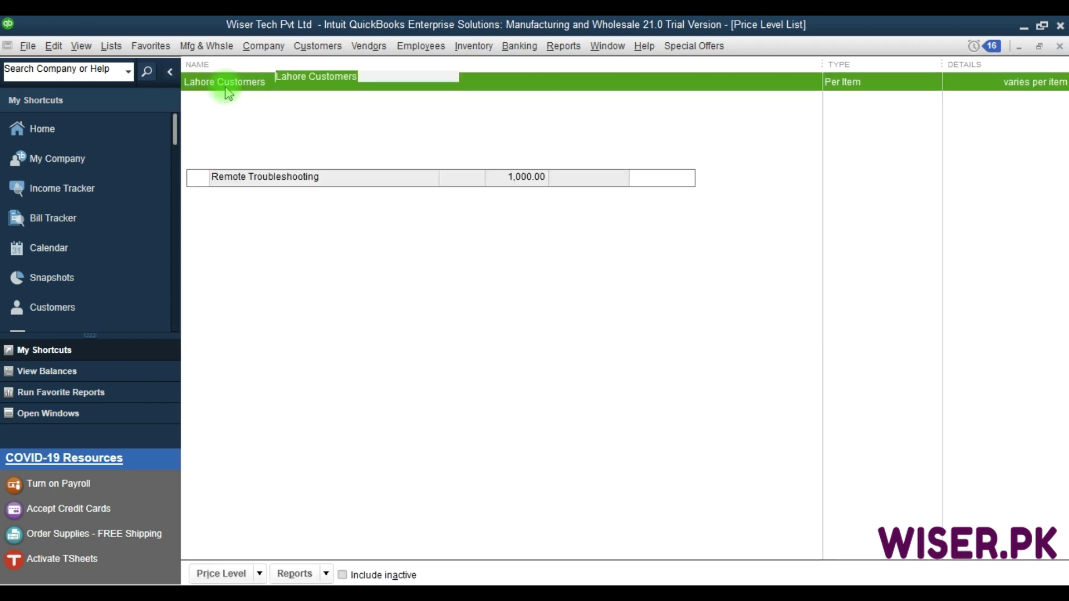
- Make the Lahore Customers price level inactive and save it
{"action": "double_click", "coordinate": [633, 82]}
{"action": "left_click", "coordinate": [604, 77]}
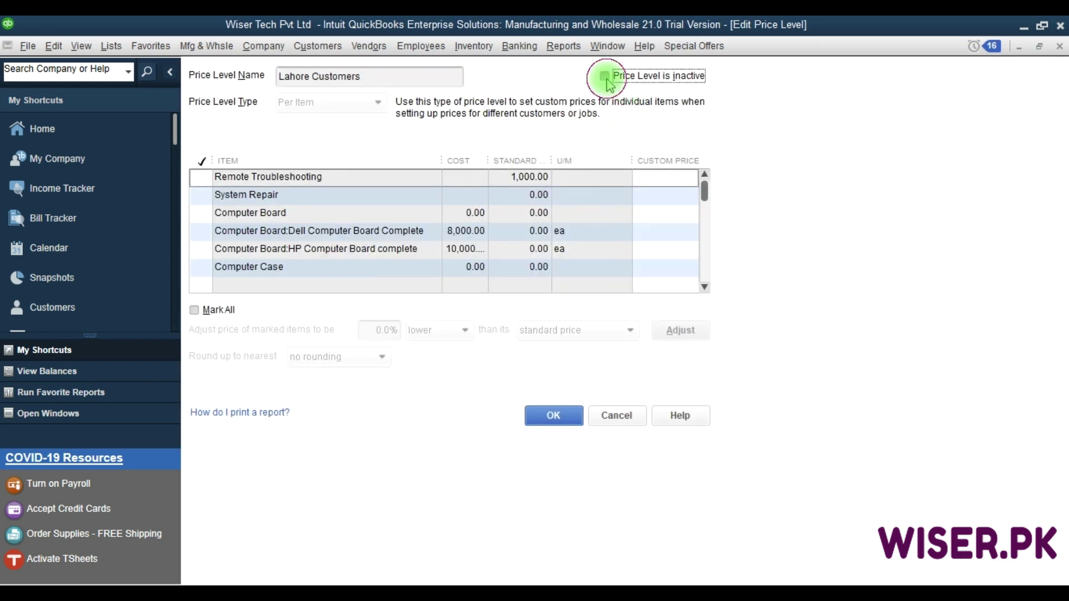
{"action": "left_click", "coordinate": [554, 416]}
{"action": "key", "text": "F9"}
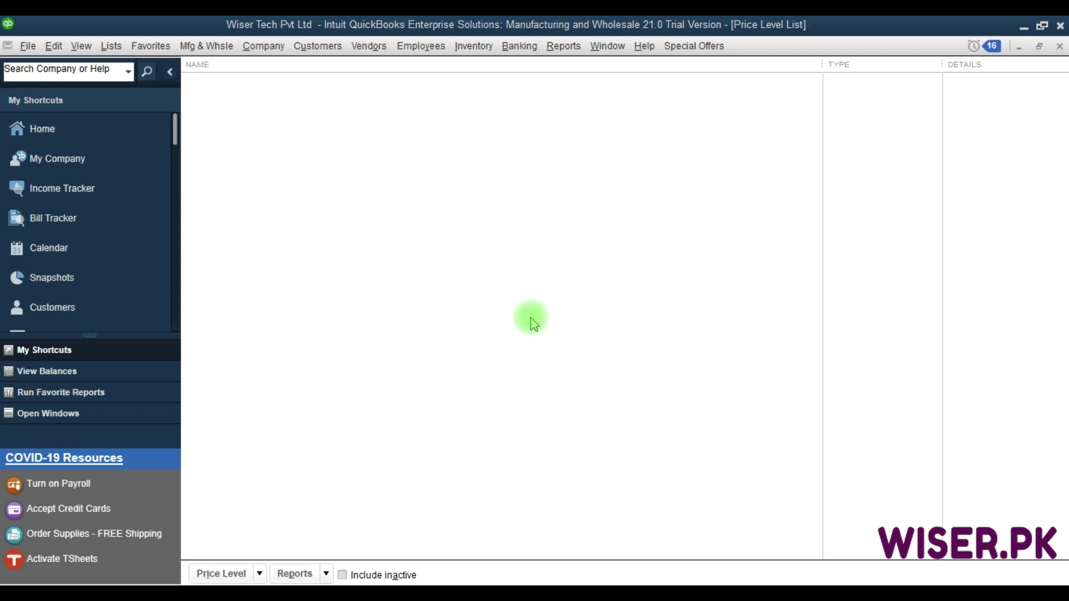
- Add the item Core i7 9th Gen 16GB 1TB to the first line of the blank invoice
{"action": "key", "text": "ctrl+i"}
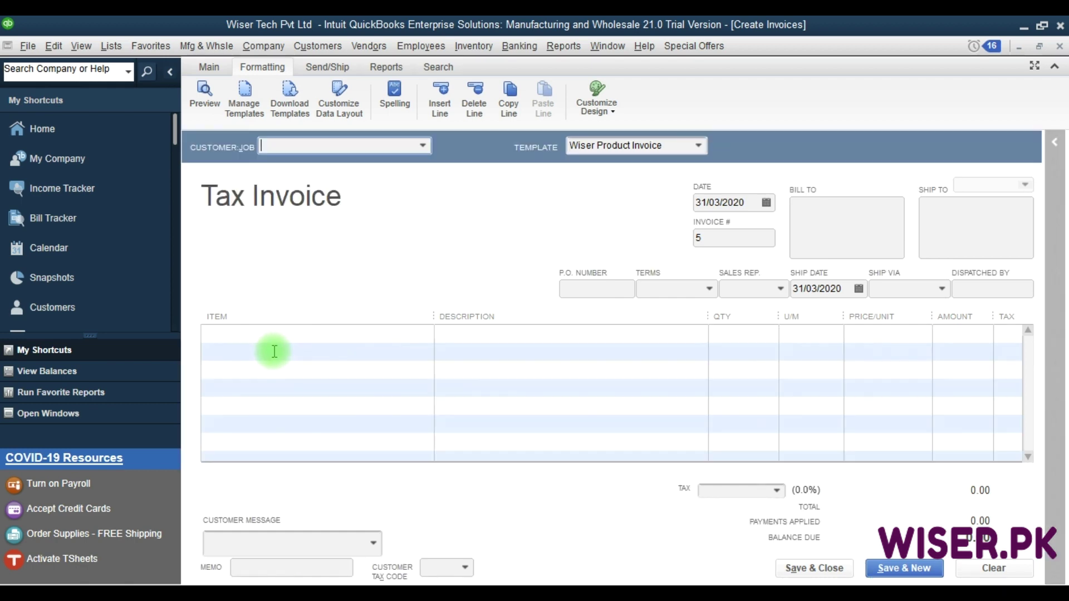
{"action": "left_click", "coordinate": [260, 339]}
{"action": "type", "text": "Core"}
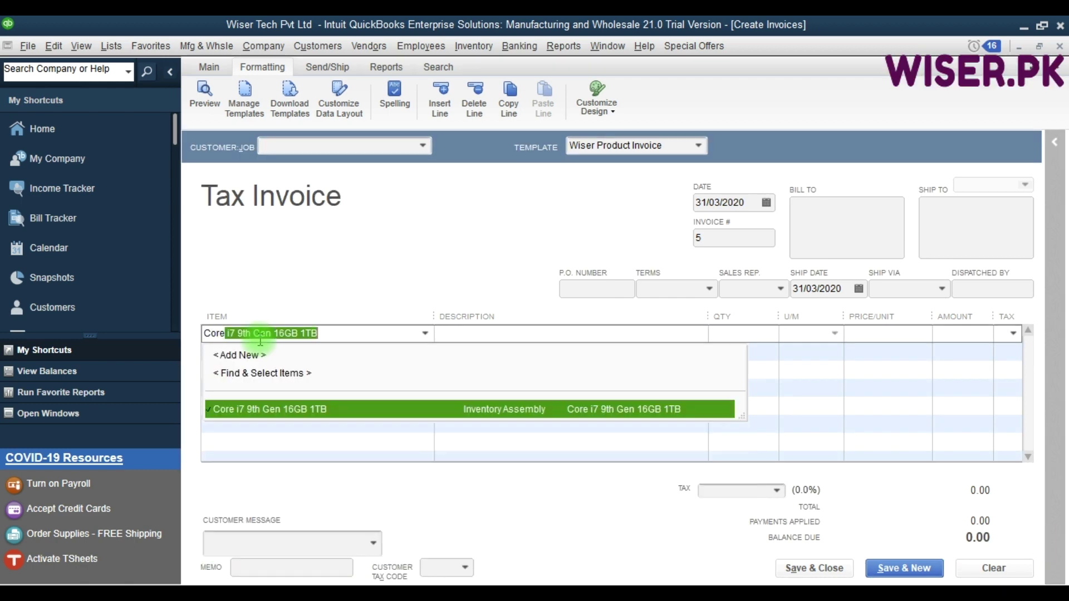
{"action": "key", "text": "BackSpace"}
{"action": "type", "text": "e"}
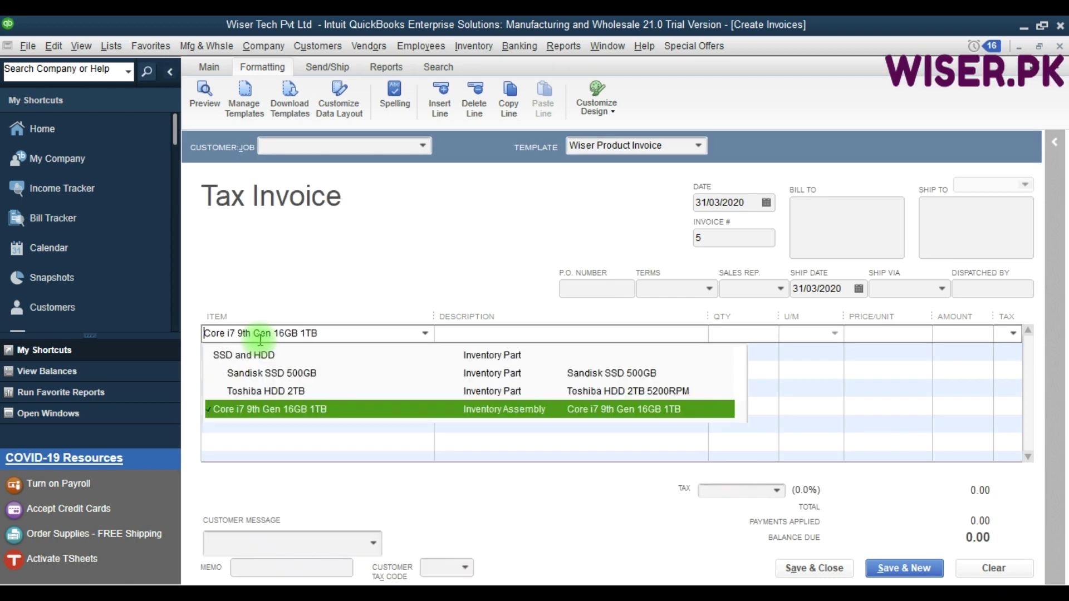
{"action": "key", "text": "Tab"}
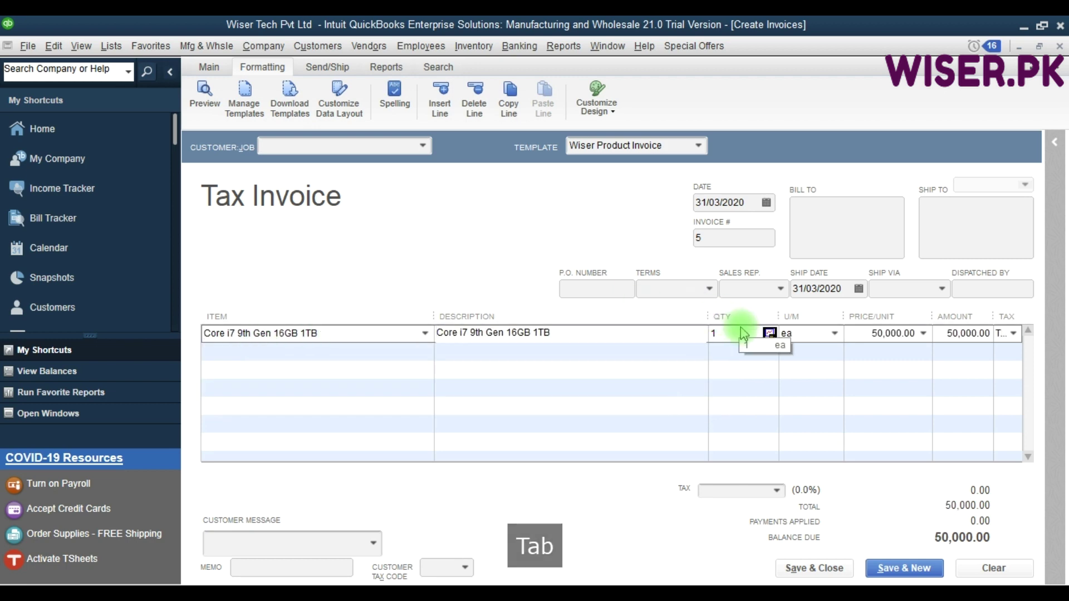
- Check the available unit price options for the Core i7 item and close the invoice without recording it
{"action": "left_click", "coordinate": [924, 334]}
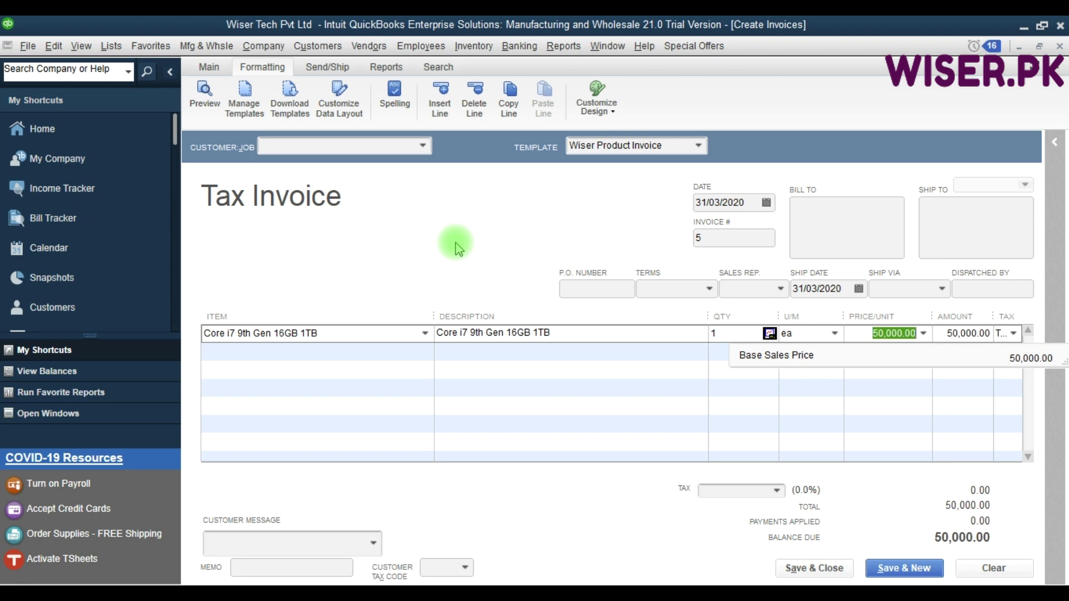
{"action": "key", "text": "Escape"}
{"action": "key", "text": "Escape"}
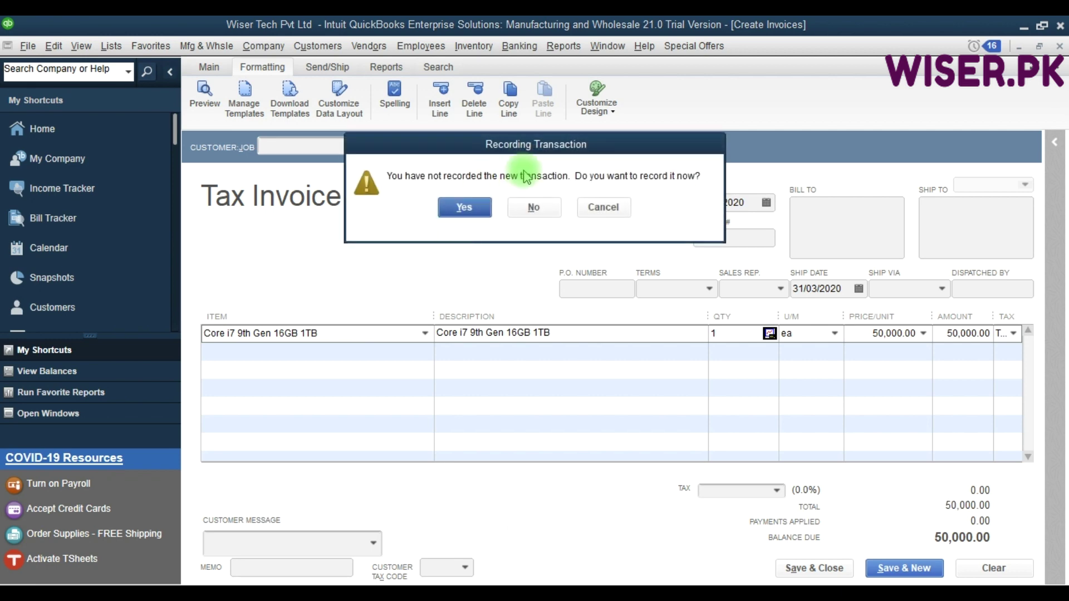
{"action": "left_click", "coordinate": [536, 208]}
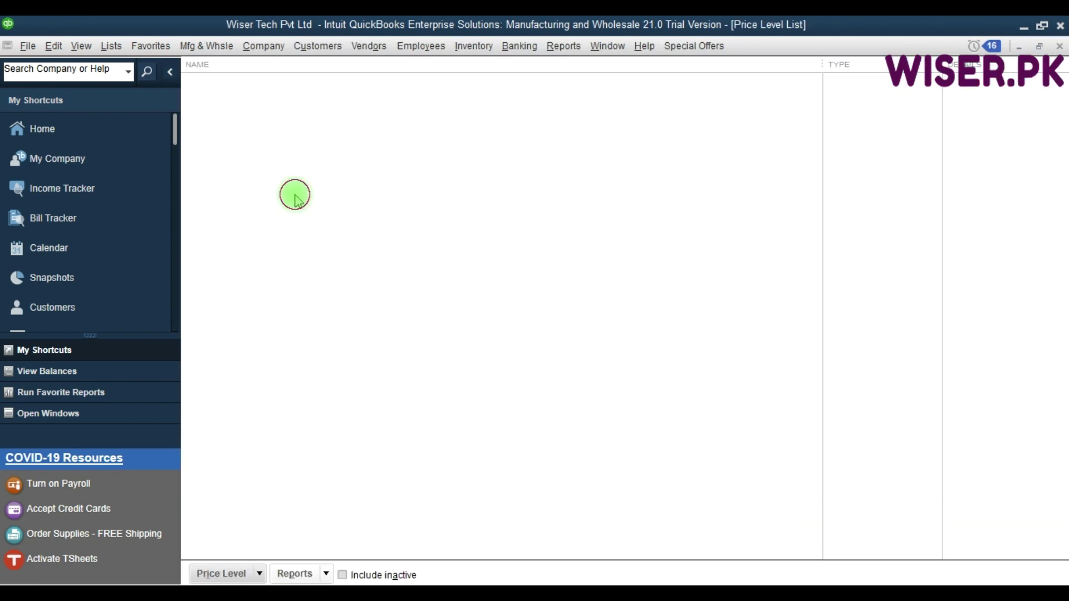
- Include inactive price levels in the list, reactivate Karachi Customer and Lahore Customers, and close the list
{"action": "left_click", "coordinate": [342, 575]}
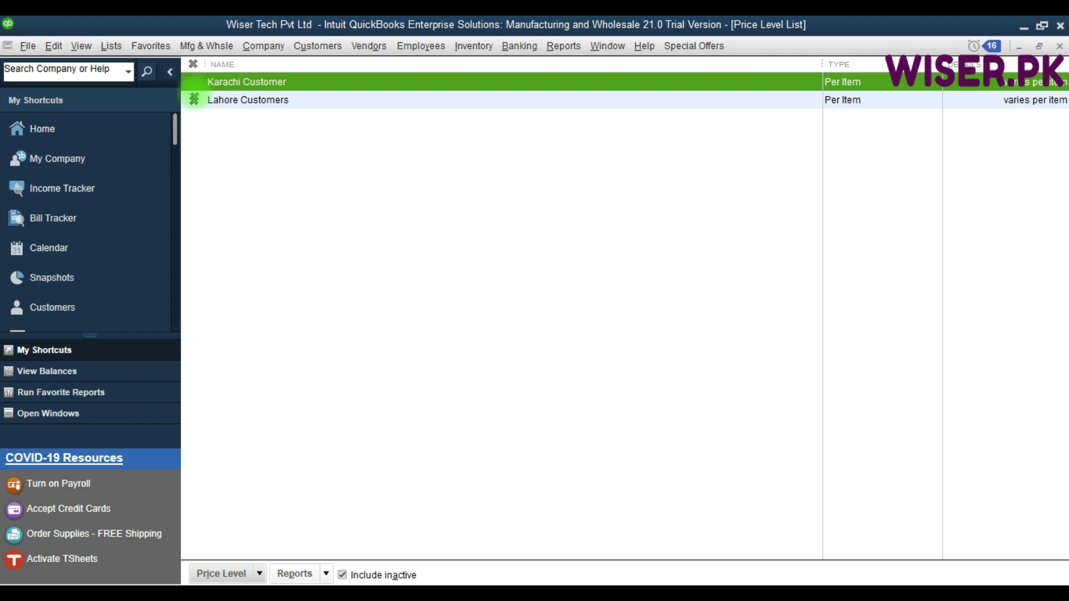
{"action": "left_click", "coordinate": [194, 99]}
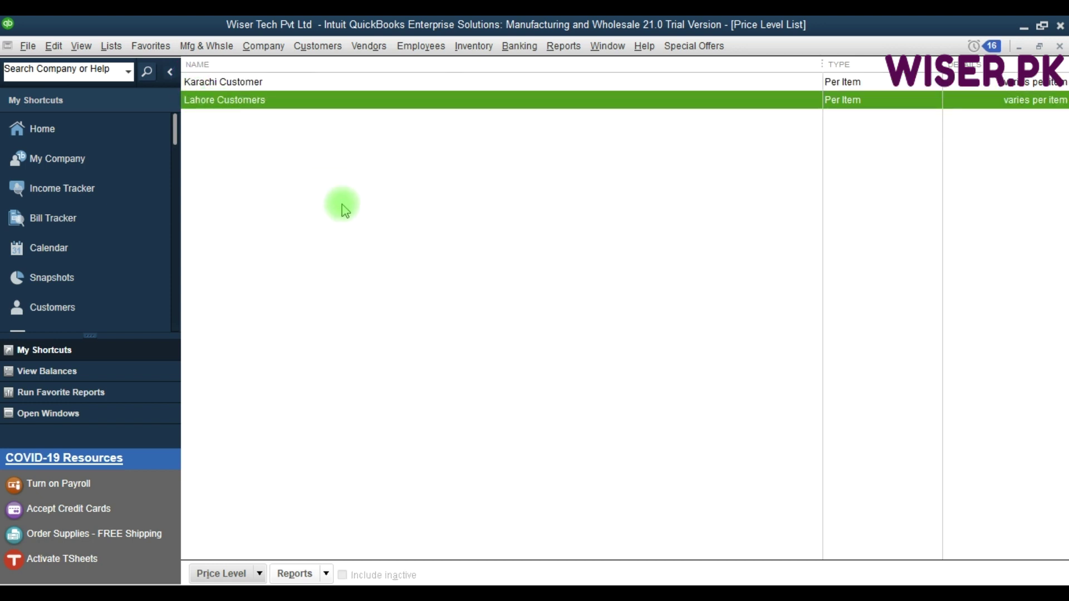
{"action": "key", "text": "Escape"}
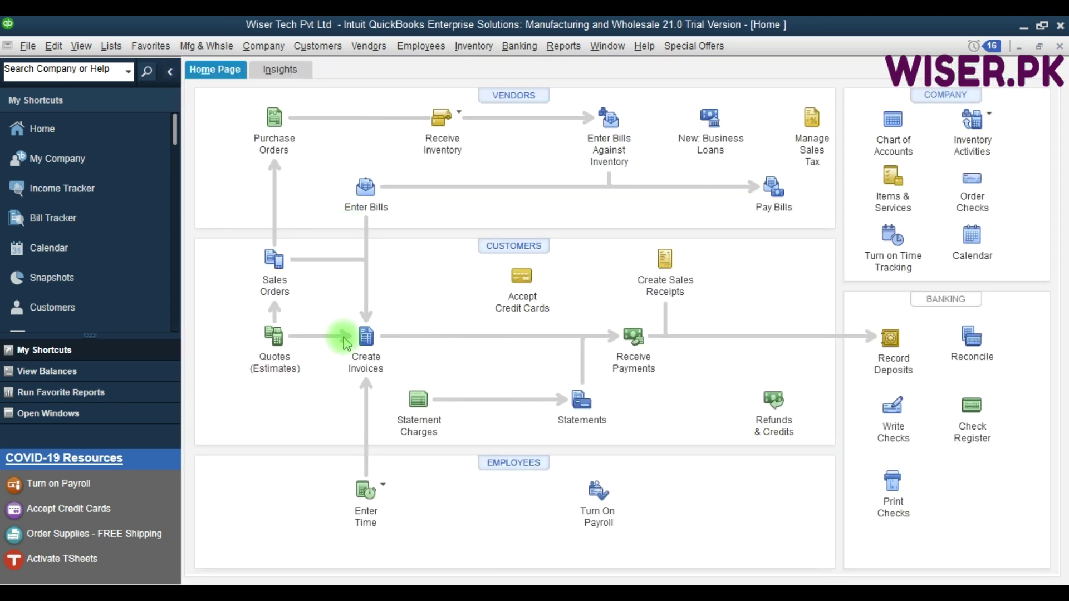
- Start a new invoice and add the item Core i7 9th Gen 16GB 1TB to its first line
{"action": "left_click", "coordinate": [365, 356]}
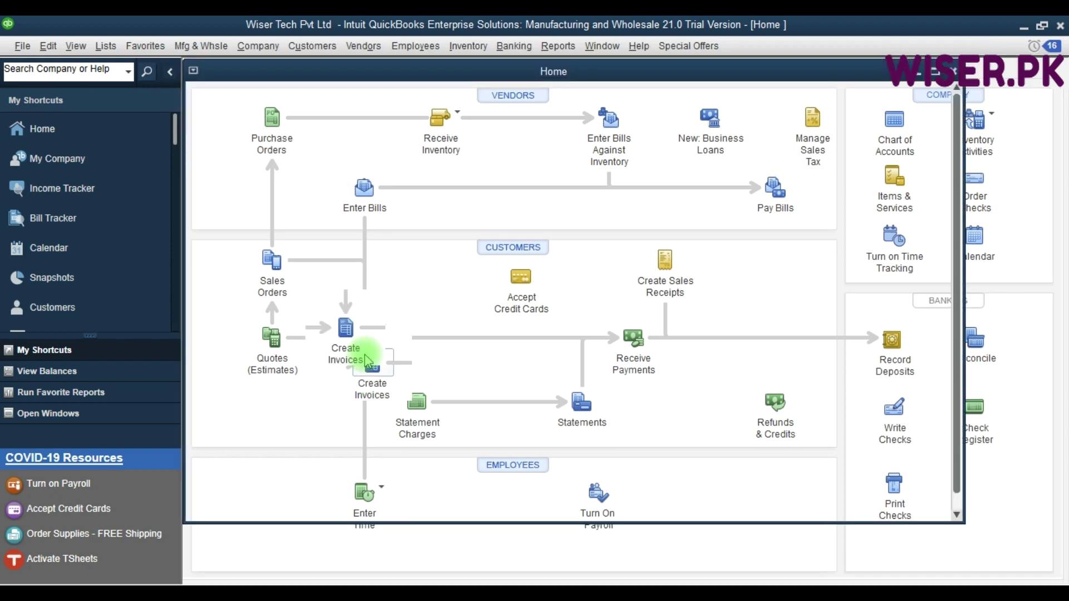
{"action": "left_click", "coordinate": [365, 355]}
{"action": "key", "text": "F9"}
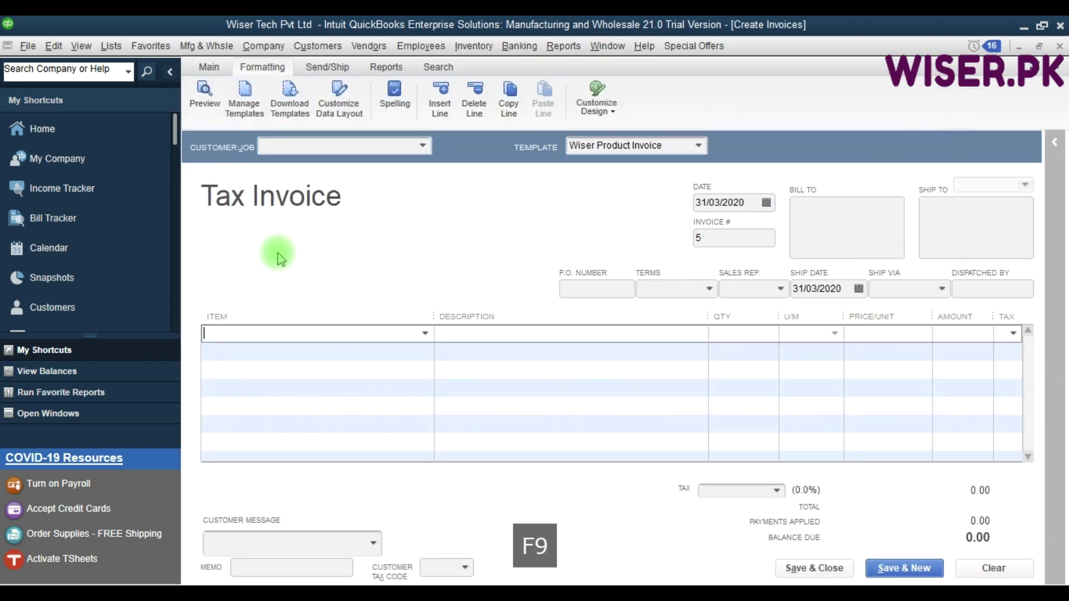
{"action": "type", "text": "creore i7 9th Gen 16GB 1TB"}
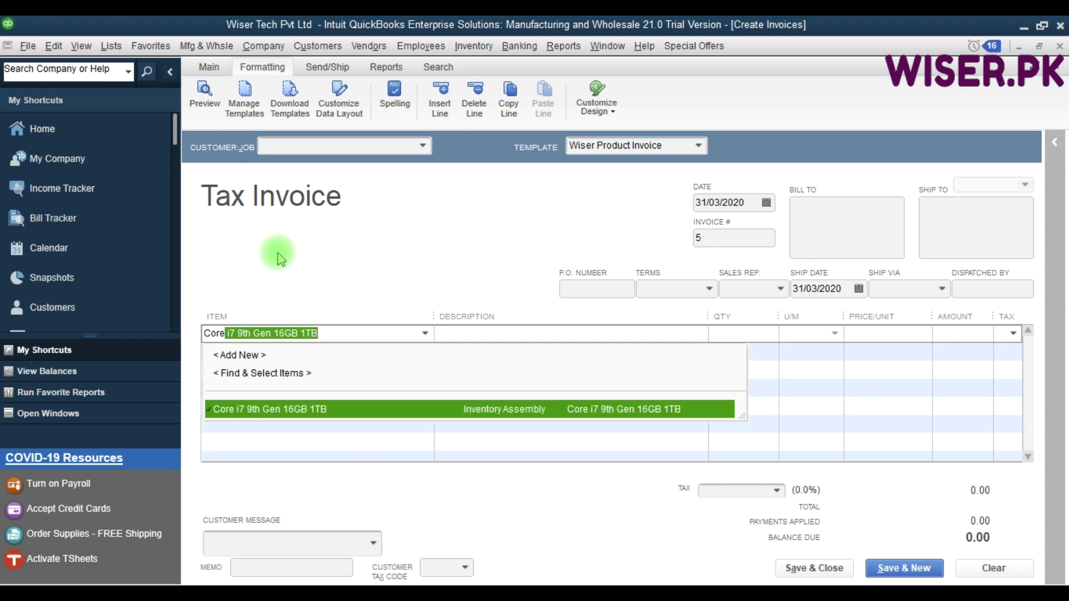
{"action": "key", "text": "Tab"}
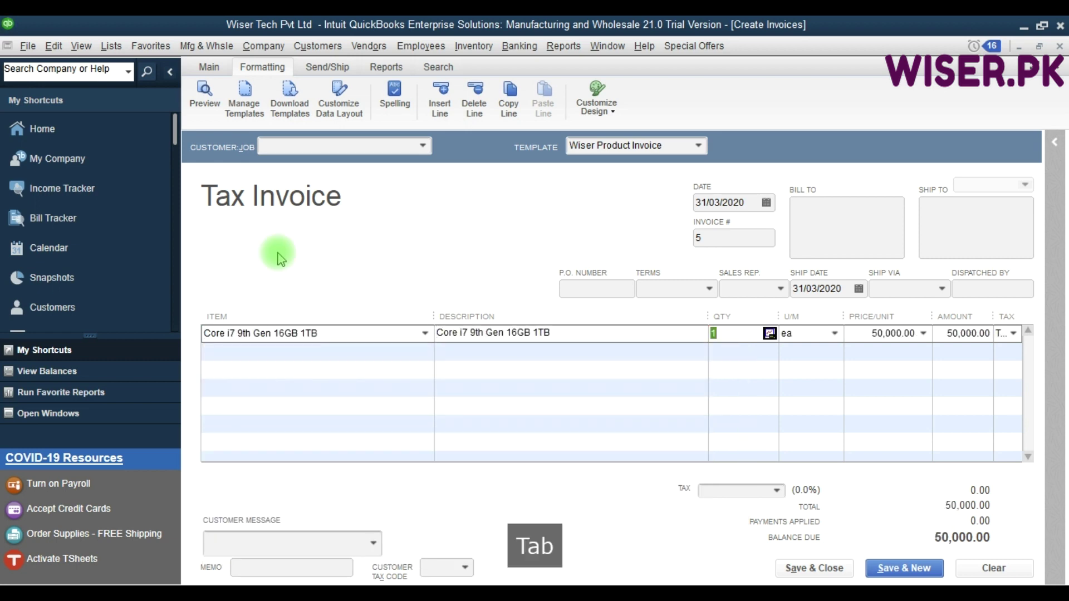
- Check the unit price options offered for the Core i7 9th Gen item without changing its price
{"action": "left_click", "coordinate": [924, 335]}
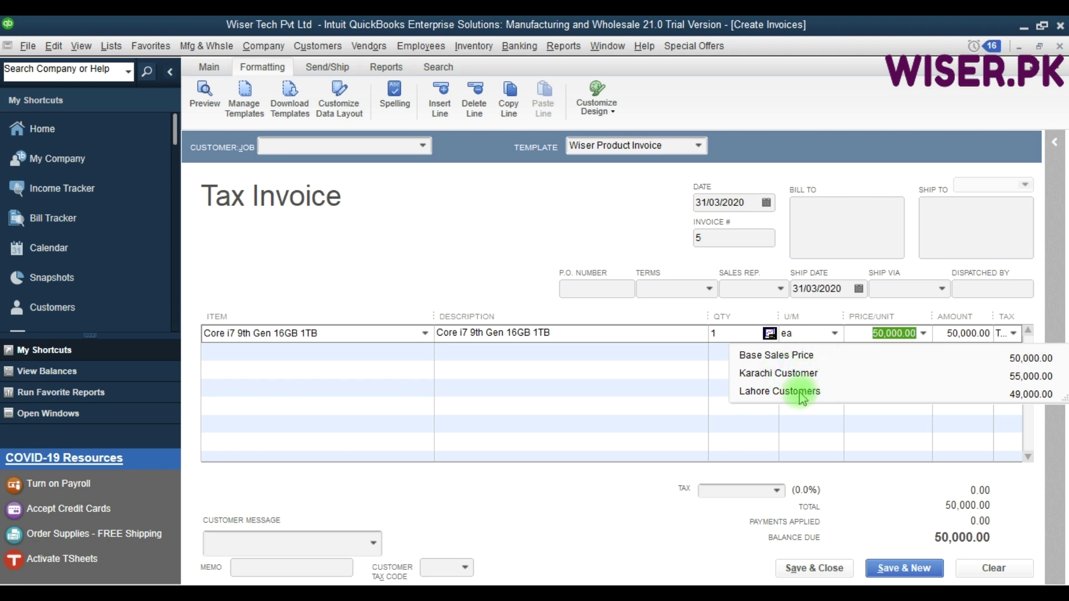
{"action": "left_click", "coordinate": [493, 269]}
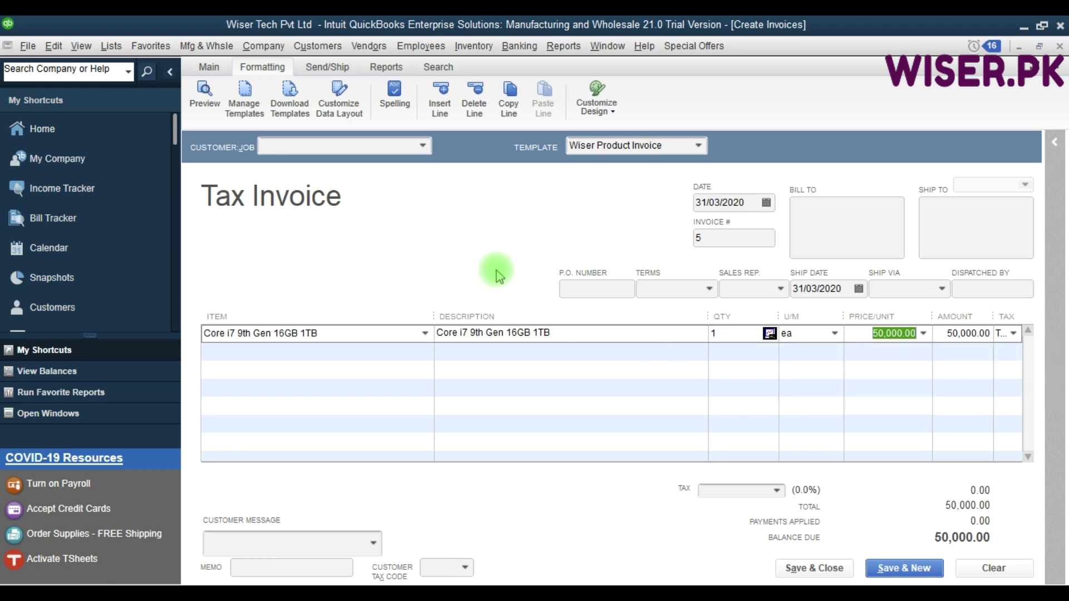
{"action": "left_click", "coordinate": [363, 391]}
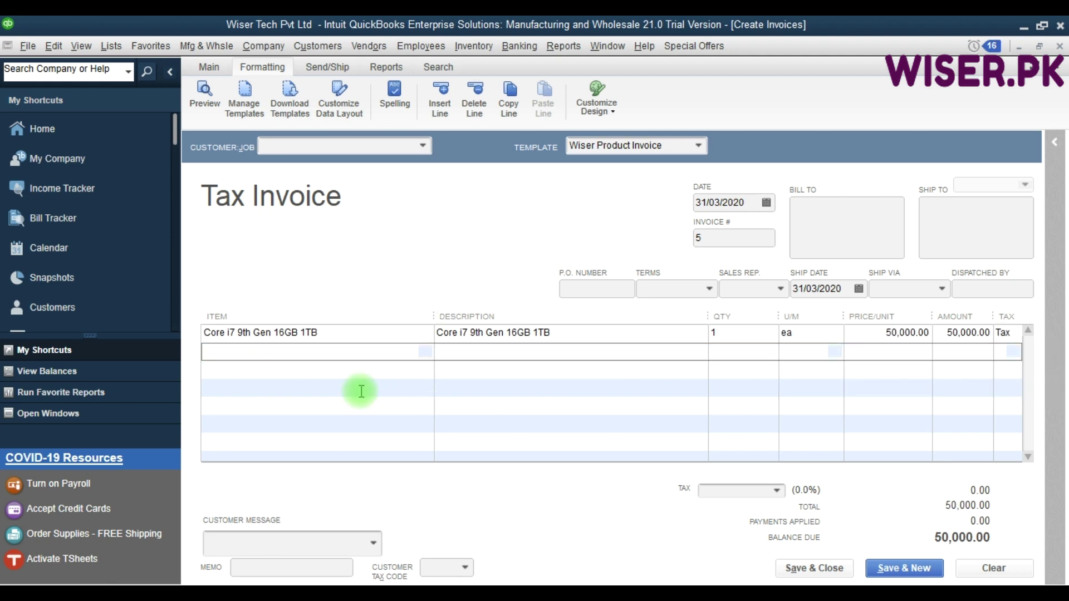
- Assign the invoice to Customer 1 and acknowledge the price level notice
{"action": "left_click", "coordinate": [298, 148]}
{"action": "type", "text": "Customer 1"}
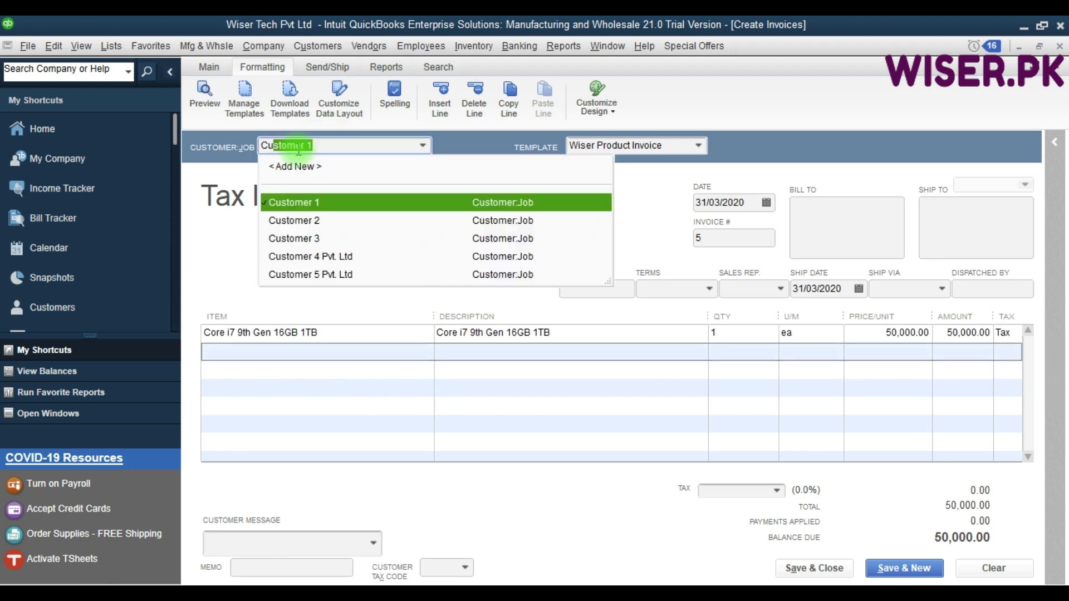
{"action": "key", "text": "Tab"}
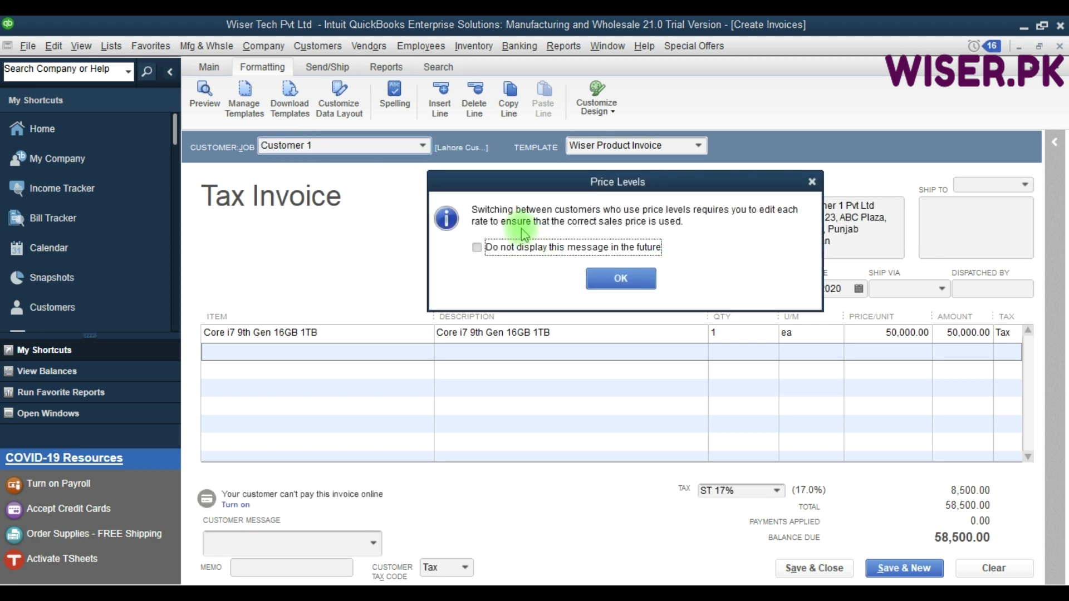
{"action": "left_click", "coordinate": [611, 285]}
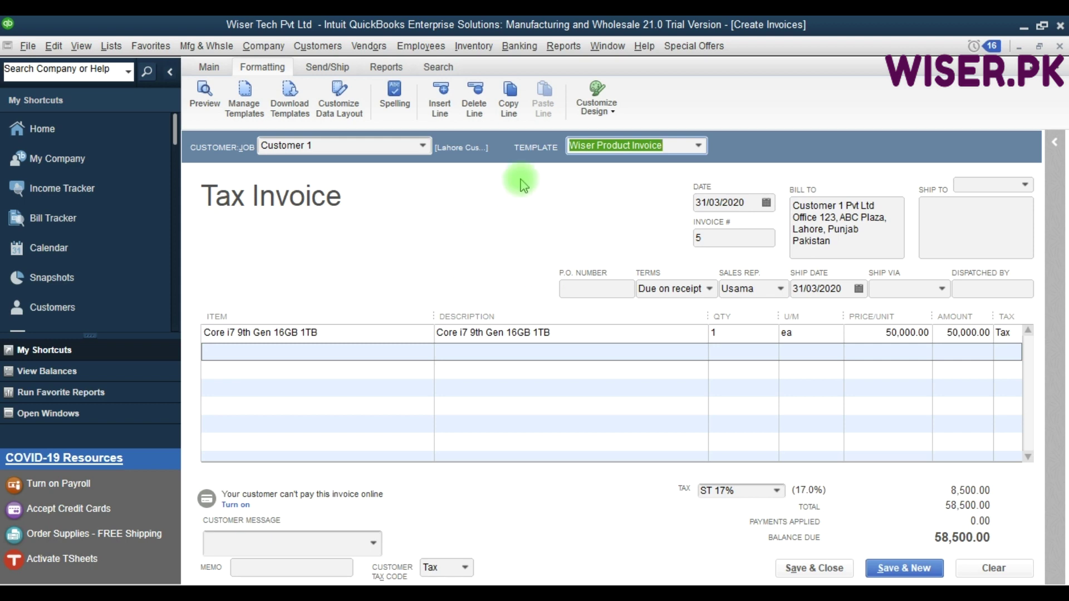
- Apply the Lahore Customers price of 49,000.00 to the Core i7 9th Gen line
{"action": "left_click", "coordinate": [378, 334]}
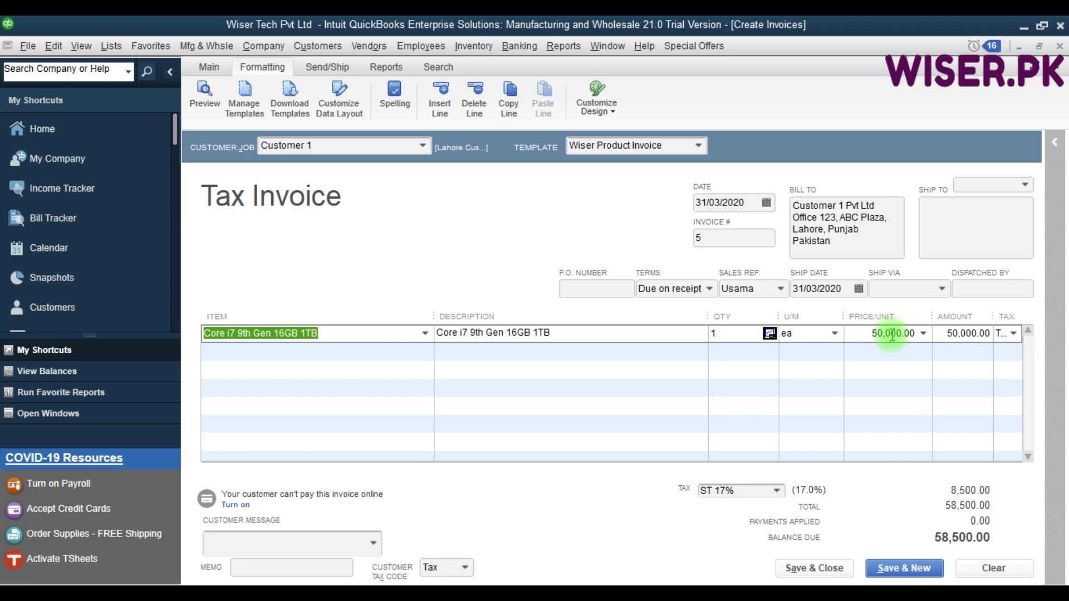
{"action": "left_click", "coordinate": [924, 335]}
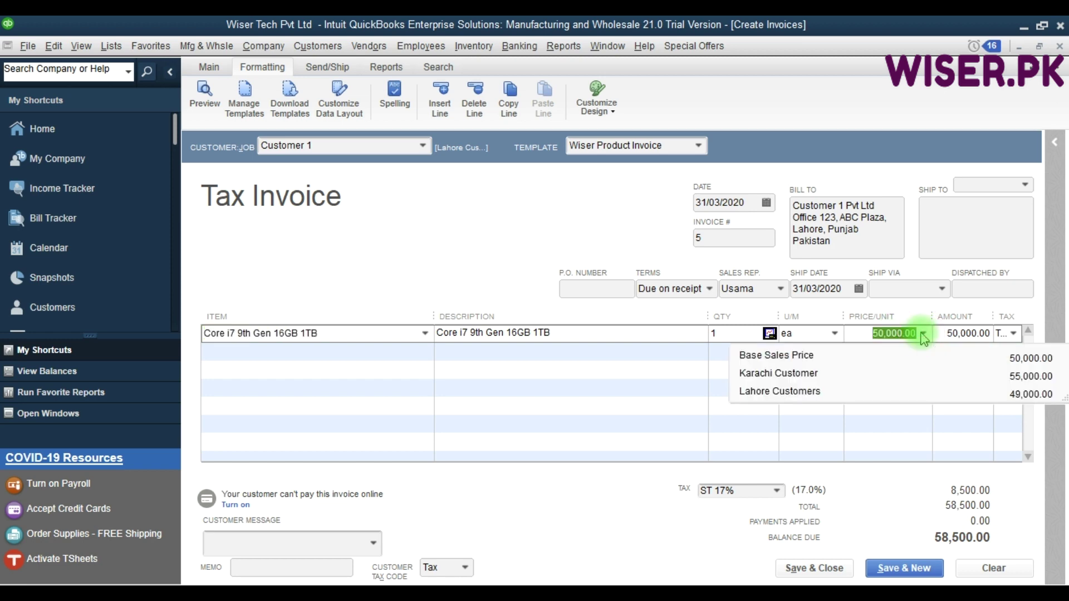
{"action": "left_click", "coordinate": [526, 224]}
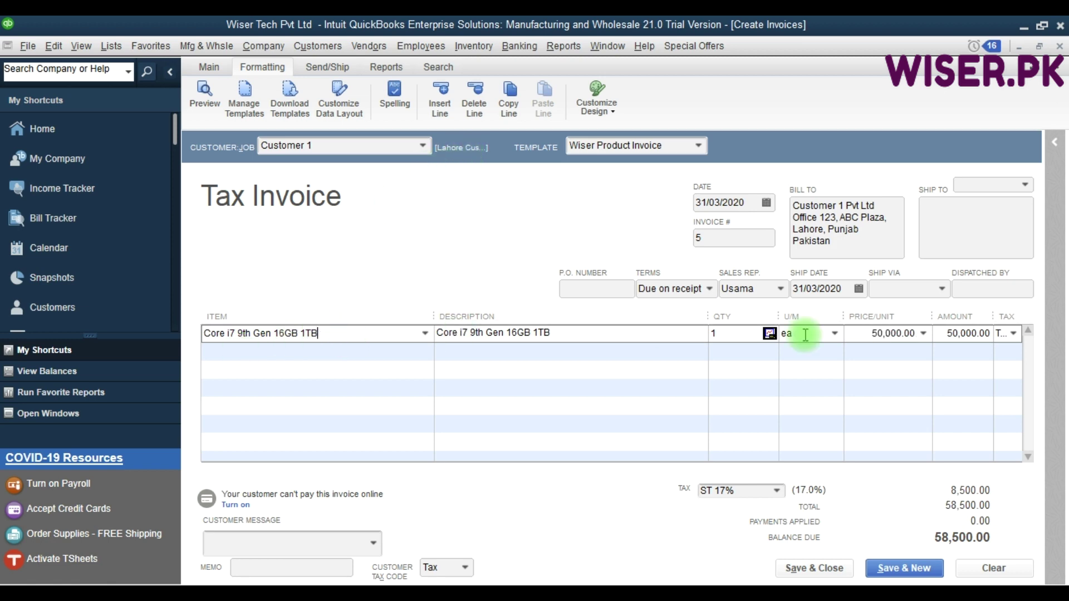
{"action": "left_click", "coordinate": [924, 336]}
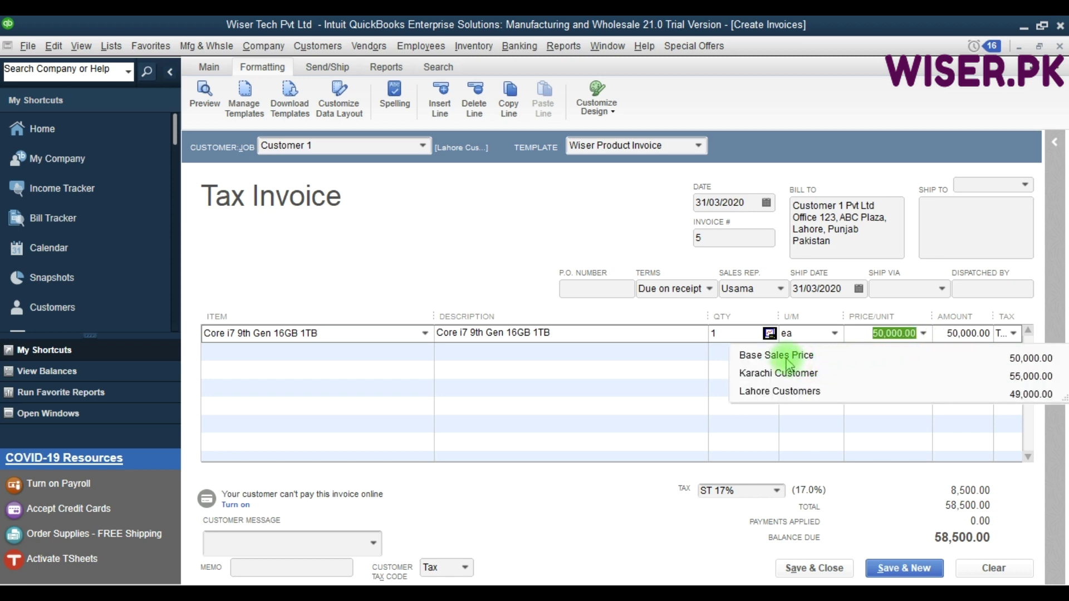
{"action": "left_click", "coordinate": [769, 391]}
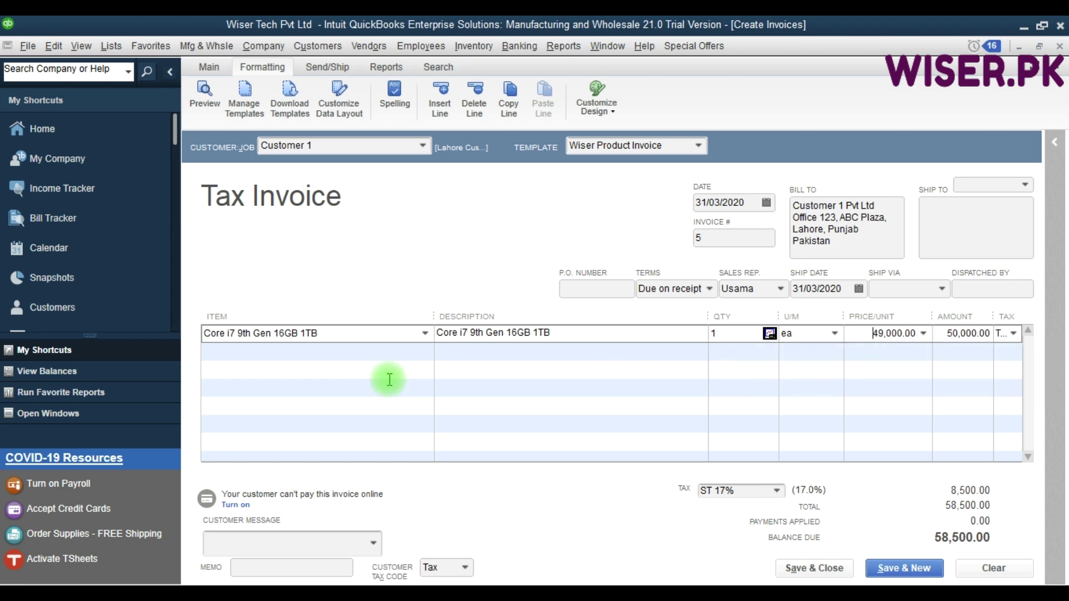
{"action": "left_click", "coordinate": [235, 351]}
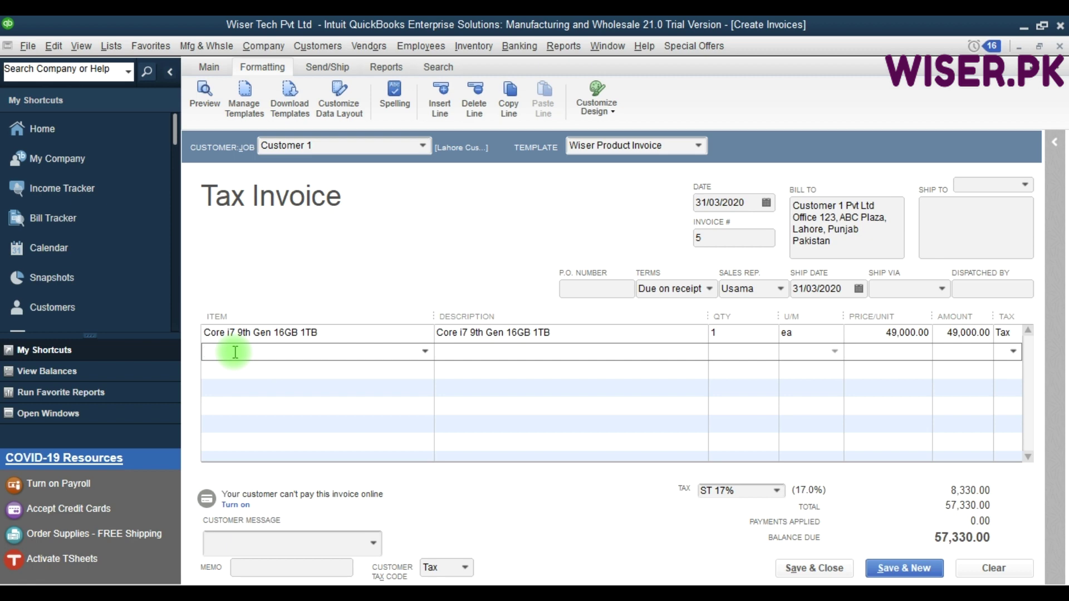
- Add the item Computer i5 7th Gen, 8GB 1TB to the second invoice line
{"action": "type", "text": "Core"}
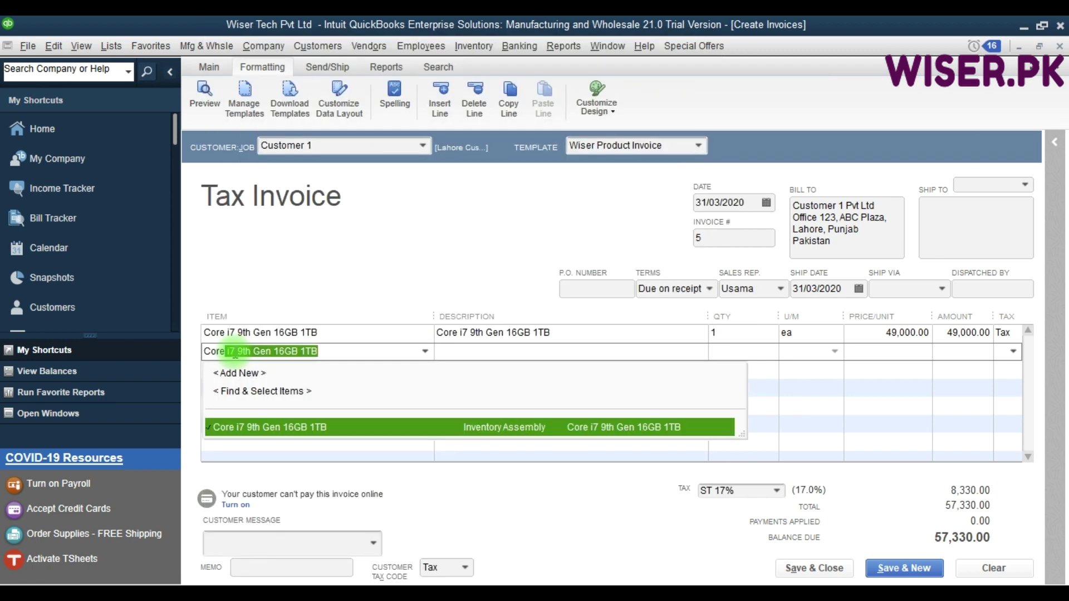
{"action": "key", "text": "BackSpace"}
{"action": "key", "text": "BackSpace"}
{"action": "key", "text": "BackSpace"}
{"action": "key", "text": "BackSpace"}
{"action": "key", "text": "BackSpace"}
{"action": "type", "text": "i"}
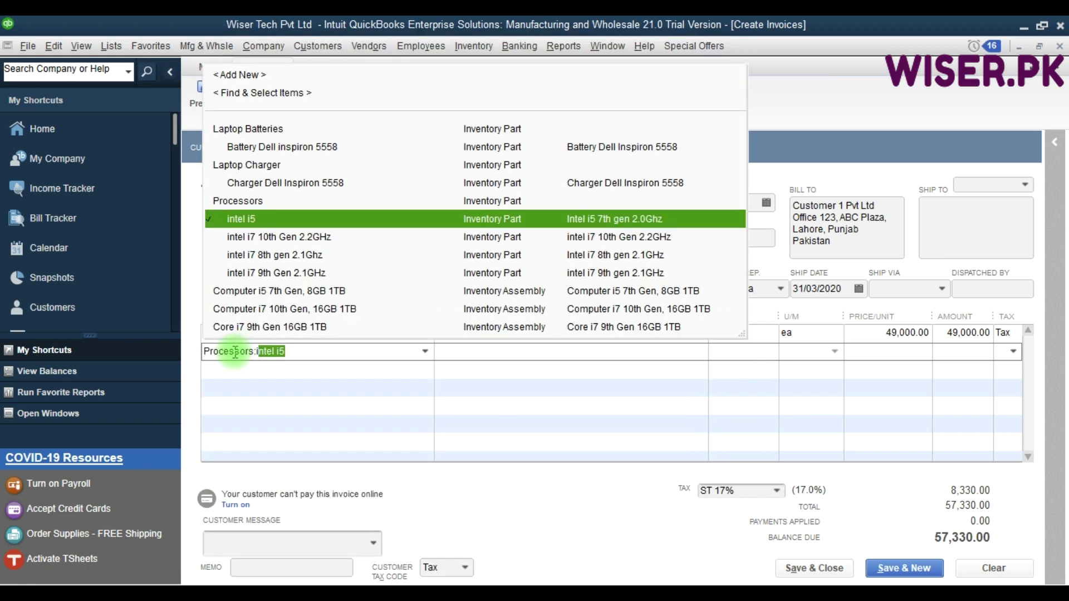
{"action": "type", "text": "5"}
{"action": "key", "text": "Down"}
{"action": "key", "text": "Down"}
{"action": "key", "text": "Down"}
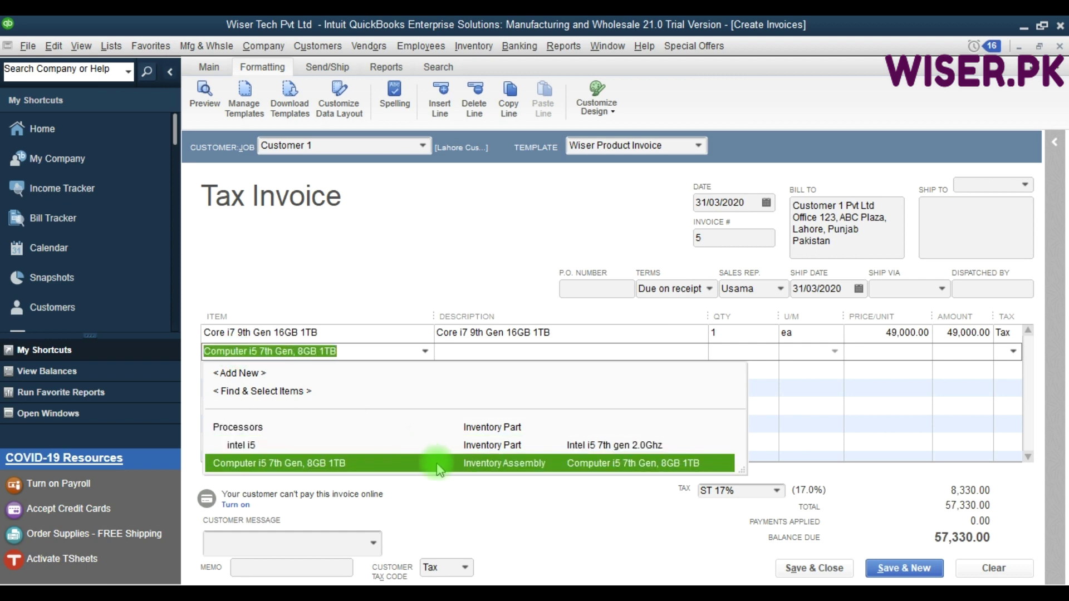
{"action": "key", "text": "Tab"}
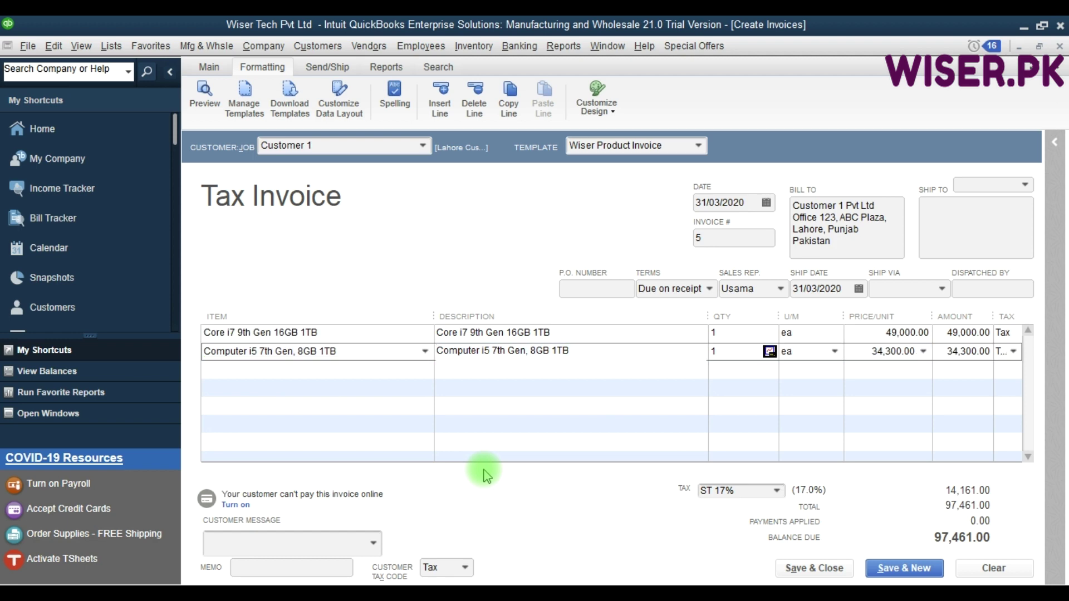
- Check the price level options for the Computer i5 7th Gen line without changing its price
{"action": "key", "text": "Tab"}
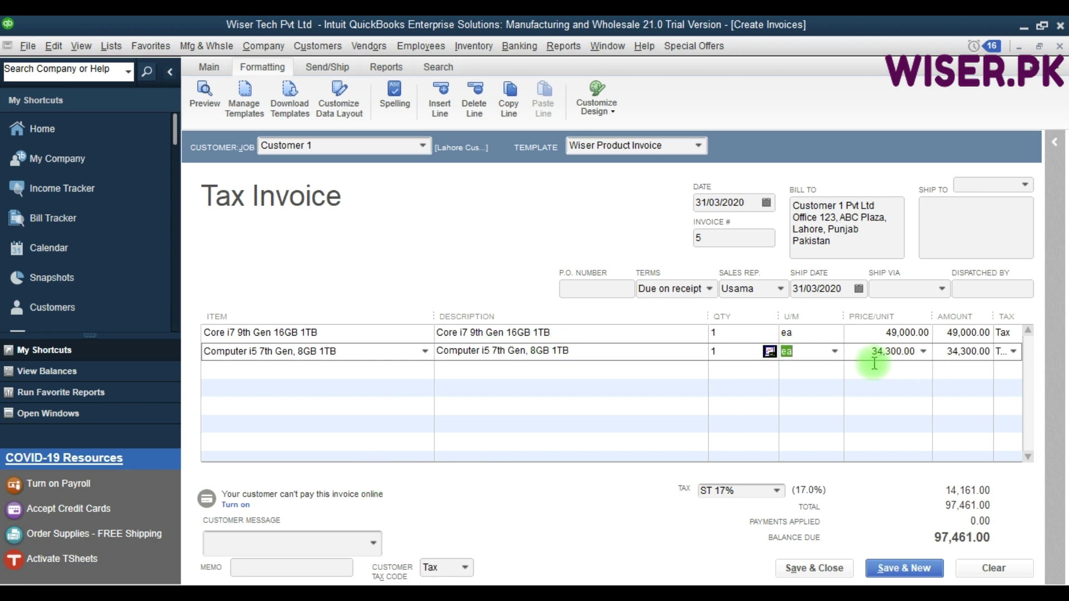
{"action": "left_click", "coordinate": [924, 352]}
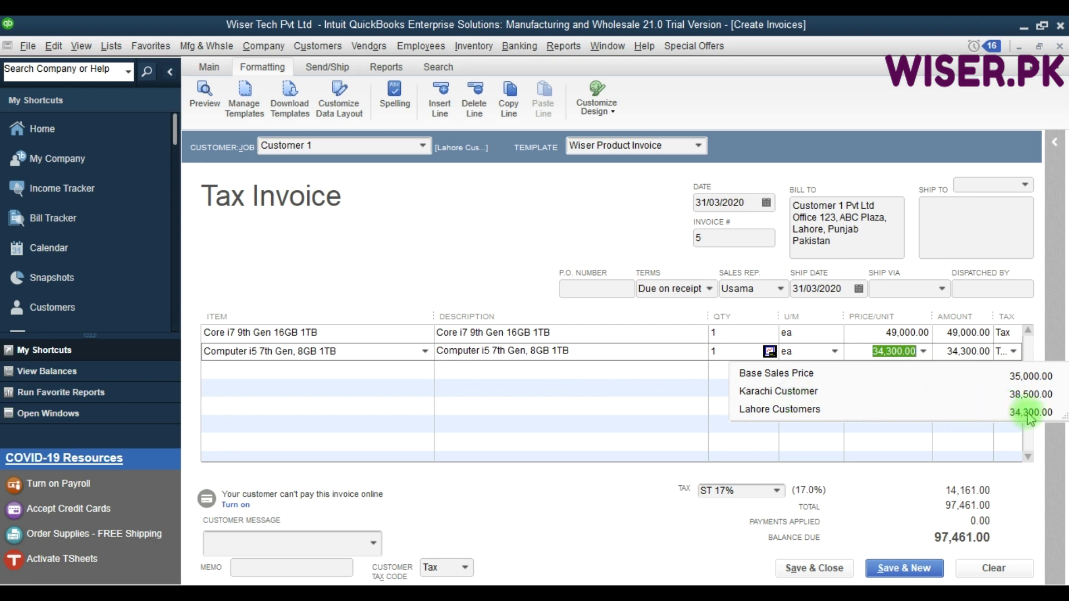
{"action": "left_click", "coordinate": [346, 370]}
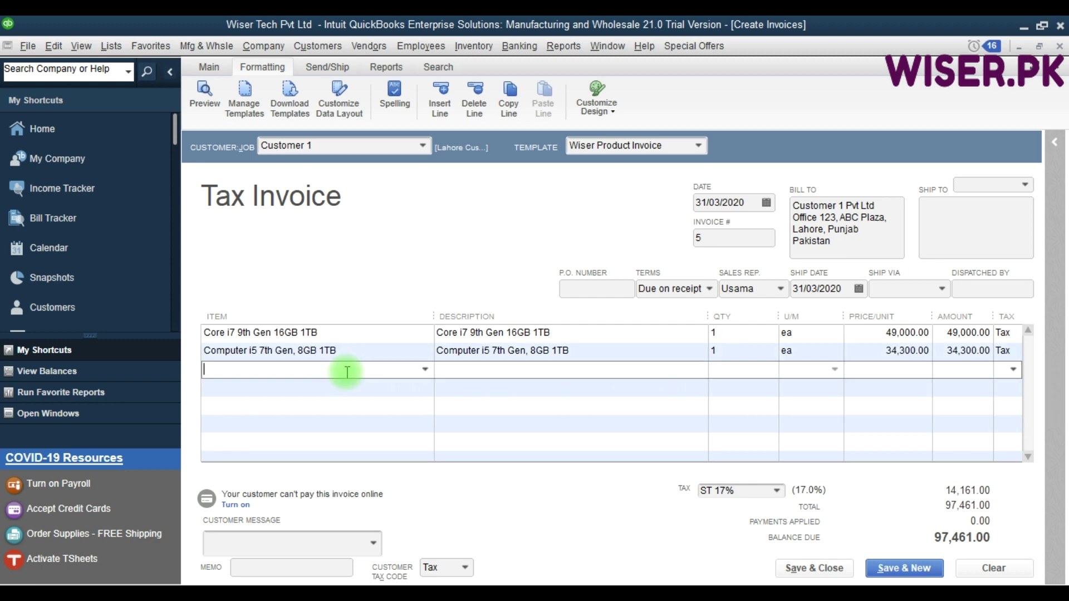
- Add the item Computer i7 10th Gen, 16GB 1TB to the third invoice line
{"action": "key", "text": "F9"}
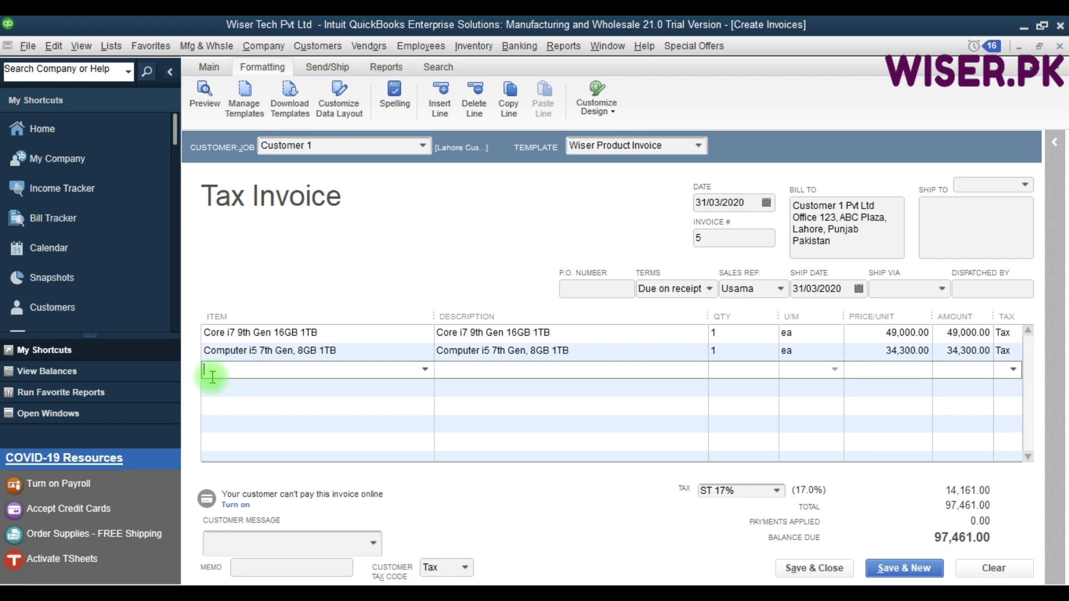
{"action": "type", "text": "i7"}
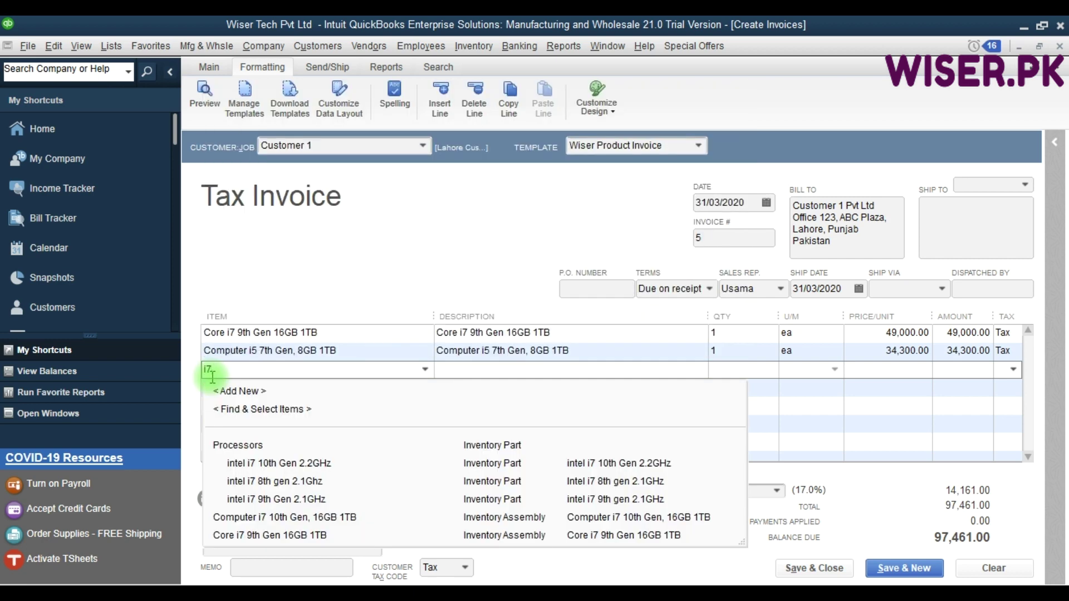
{"action": "key", "text": "Down"}
{"action": "key", "text": "Down"}
{"action": "key", "text": "Down"}
{"action": "key", "text": "Down"}
{"action": "key", "text": "Down"}
{"action": "key", "text": "Tab"}
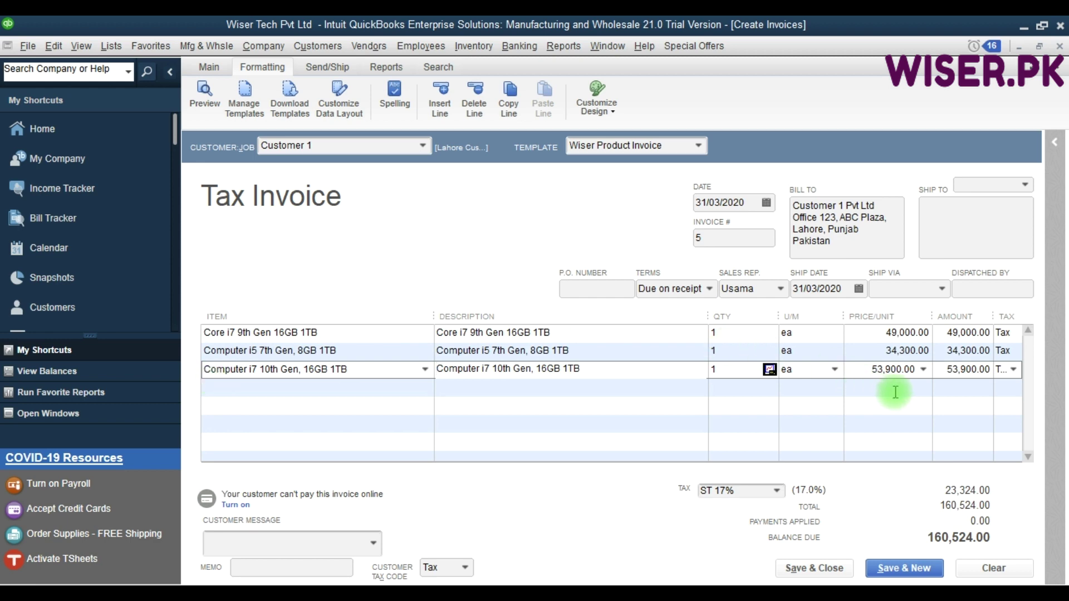
- Apply the Base Sales Price of 55,000.00 to the Computer i7 10th Gen line
{"action": "left_click", "coordinate": [924, 371]}
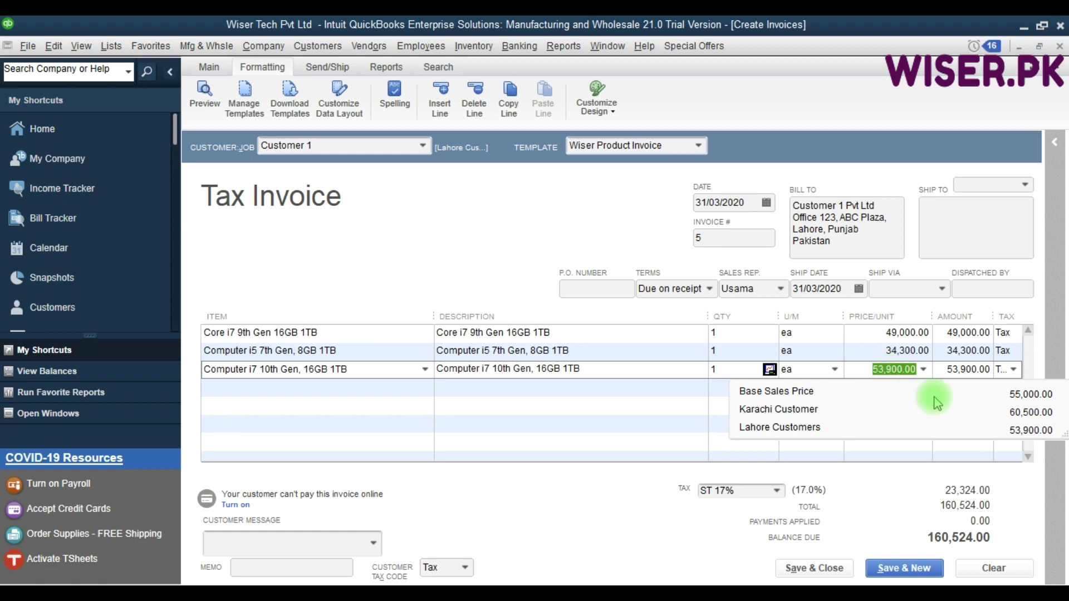
{"action": "left_click", "coordinate": [1022, 396]}
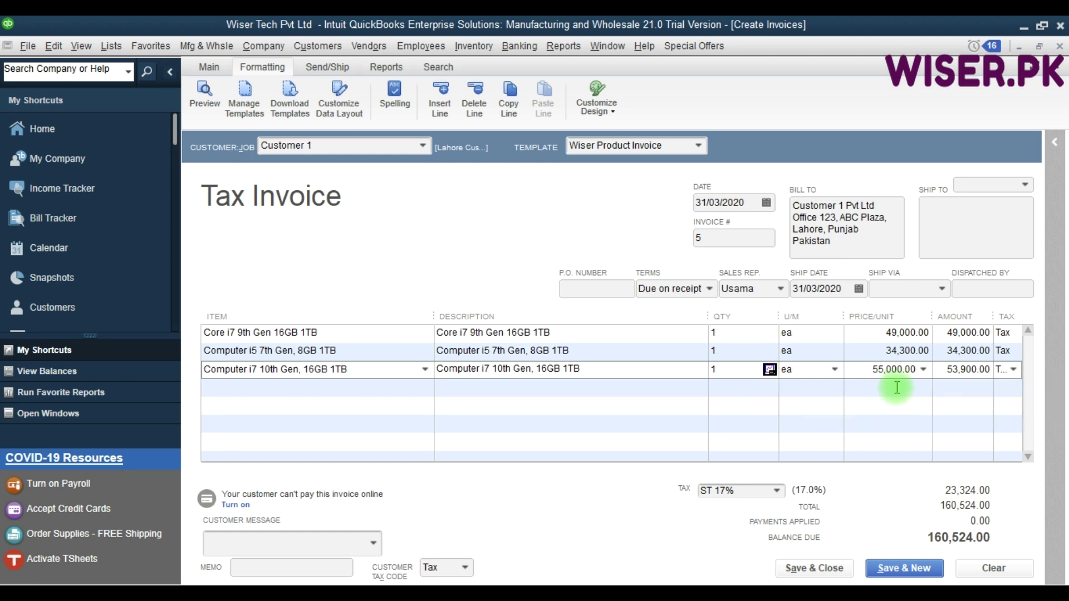
{"action": "left_click", "coordinate": [897, 388]}
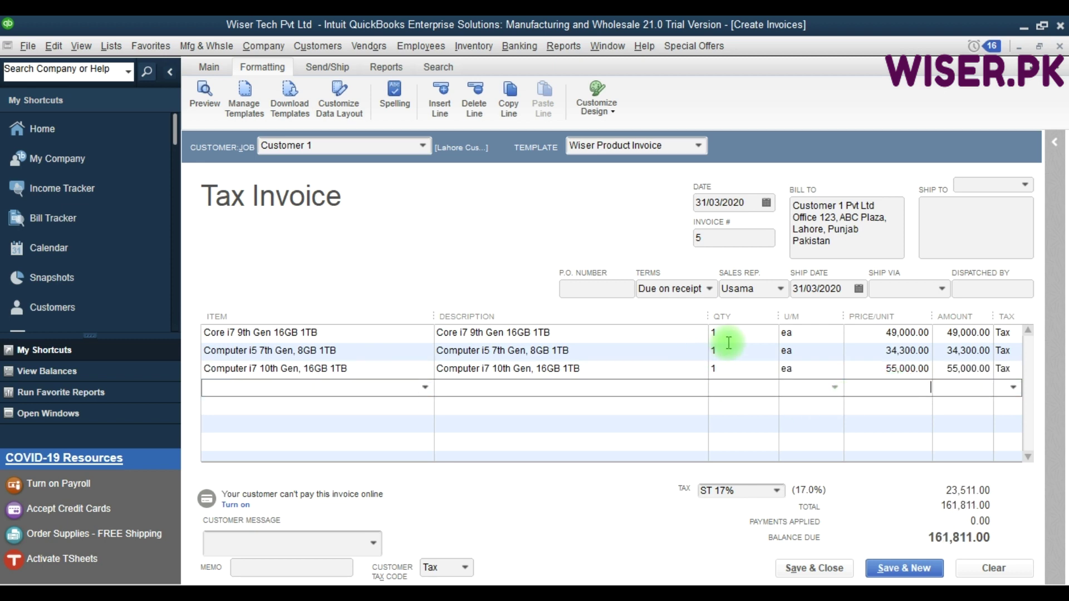
- Review the Core i7 9th Gen line and the customer, and clear the whole unsaved invoice
{"action": "left_click", "coordinate": [863, 333]}
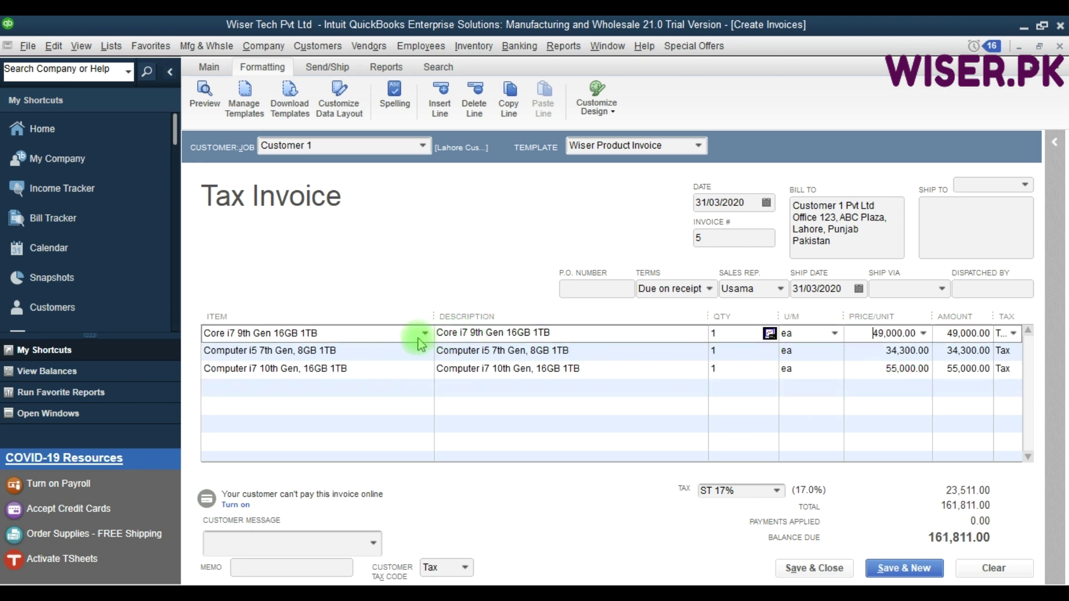
{"action": "left_click", "coordinate": [369, 326]}
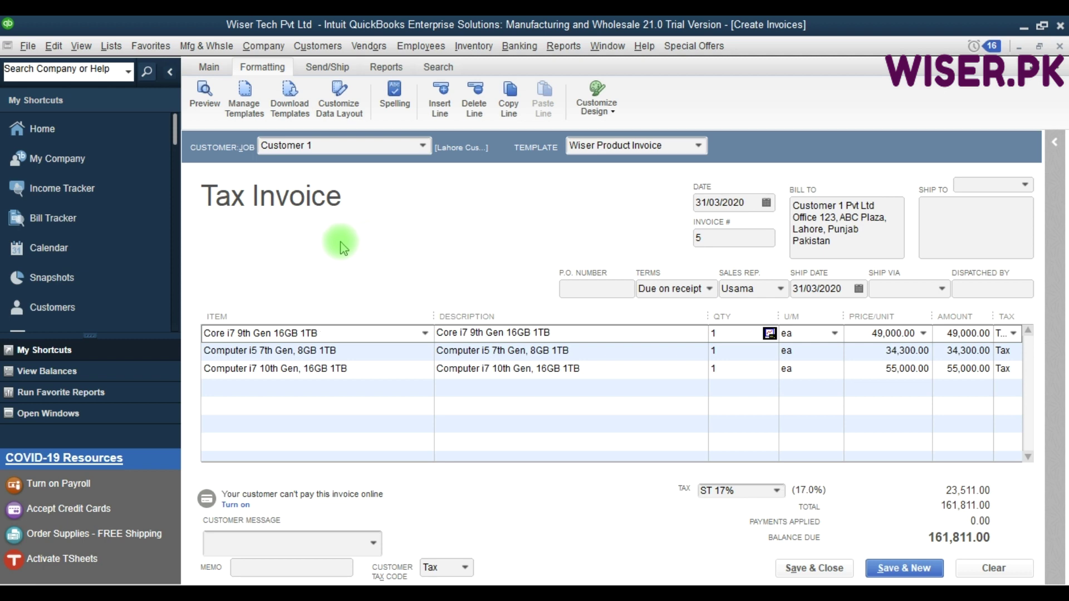
{"action": "left_click", "coordinate": [343, 146]}
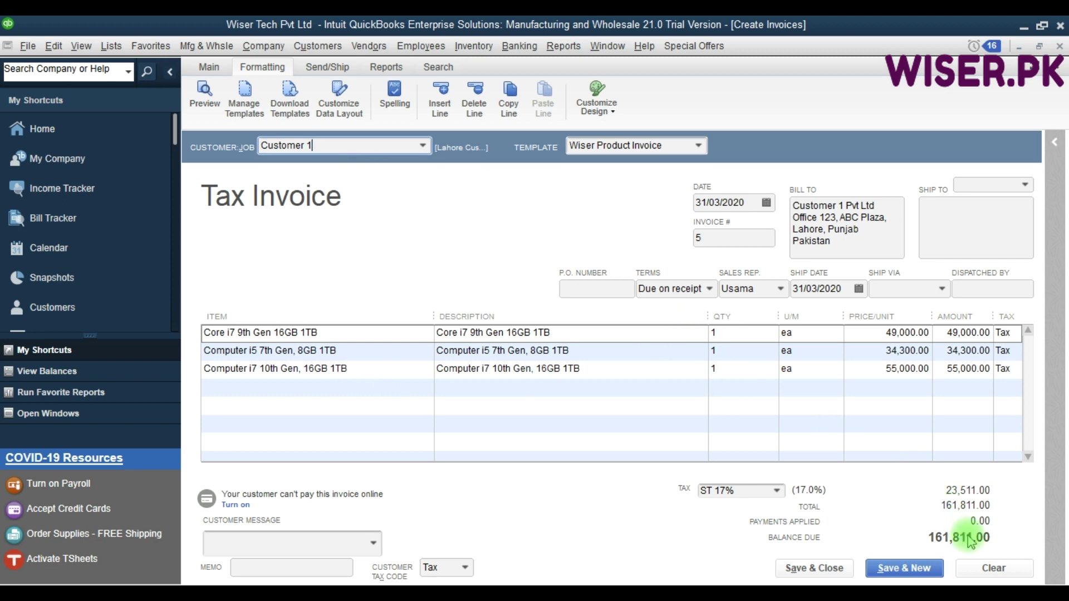
{"action": "left_click", "coordinate": [992, 567]}
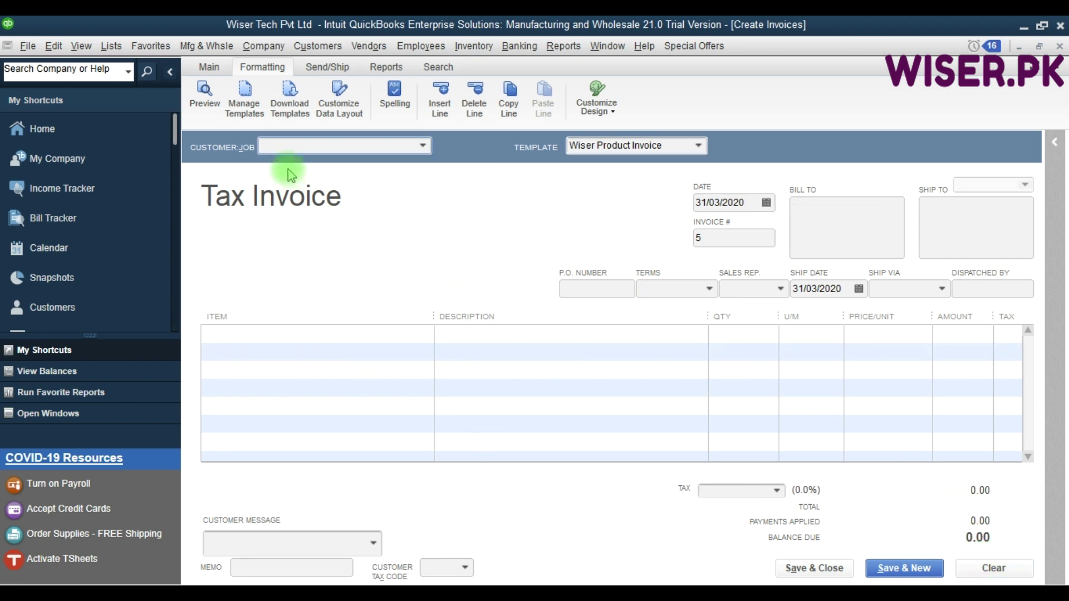
- Assign the blank invoice to Customer 3
{"action": "left_click", "coordinate": [278, 142]}
{"action": "key", "text": "Down"}
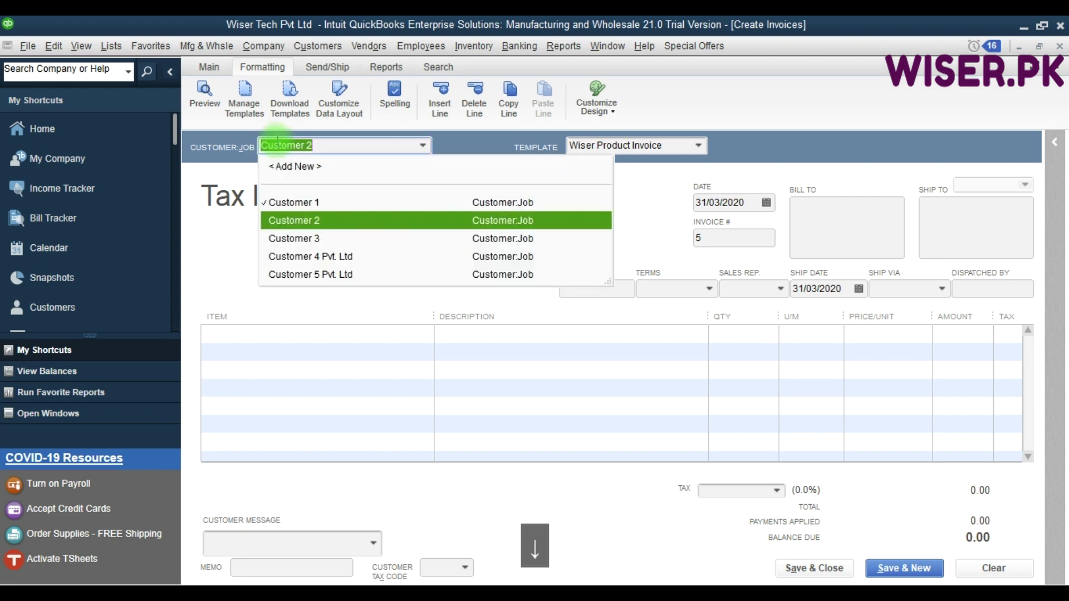
{"action": "key", "text": "Down"}
{"action": "key", "text": "Tab"}
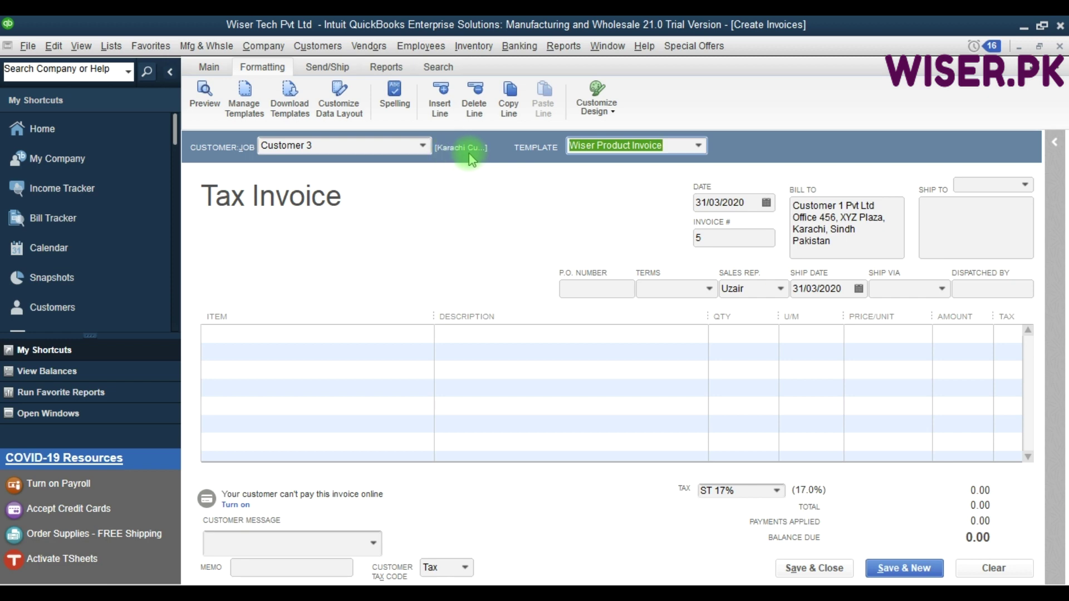
- Add the item Computer i7 10th Gen, 16GB 1TB to the first line of Customer 3's invoice
{"action": "left_click", "coordinate": [258, 334]}
{"action": "type", "text": "intel i5"}
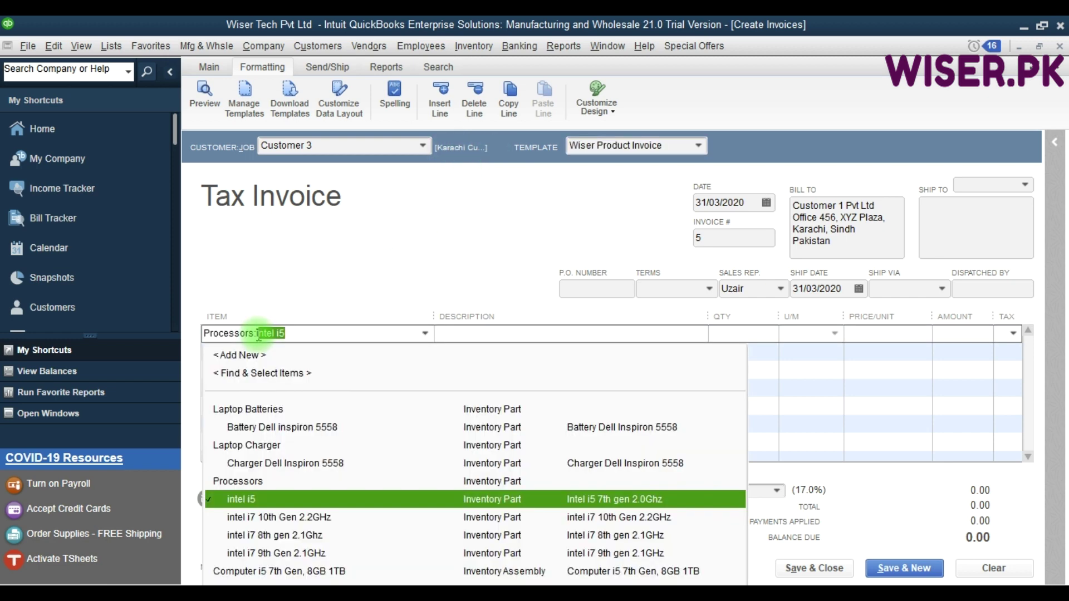
{"action": "key", "text": "Down"}
{"action": "key", "text": "Down"}
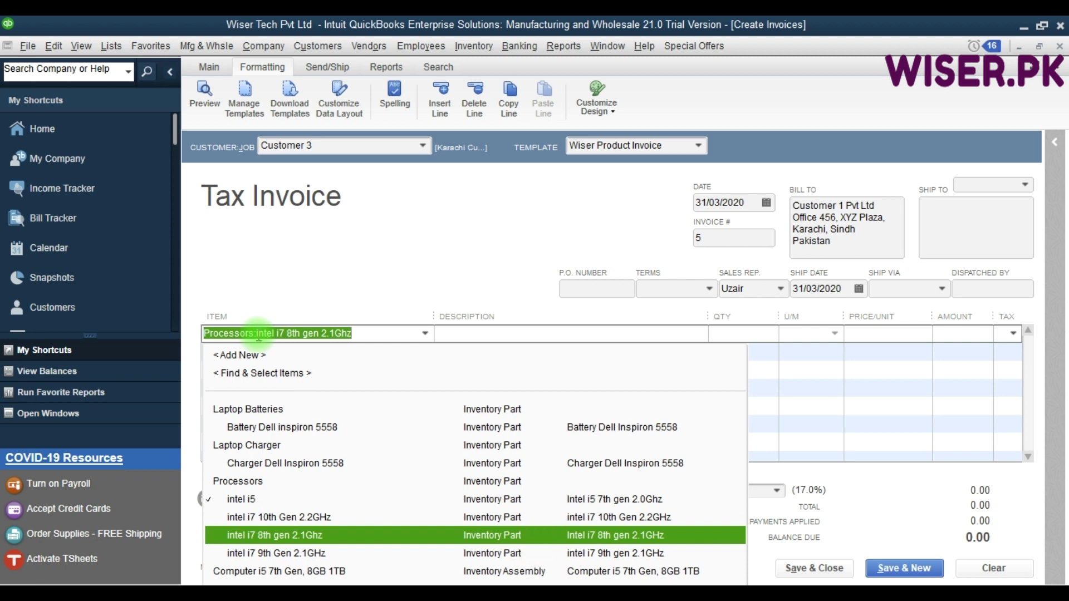
{"action": "key", "text": "Down"}
{"action": "key", "text": "Down"}
{"action": "key", "text": "Down"}
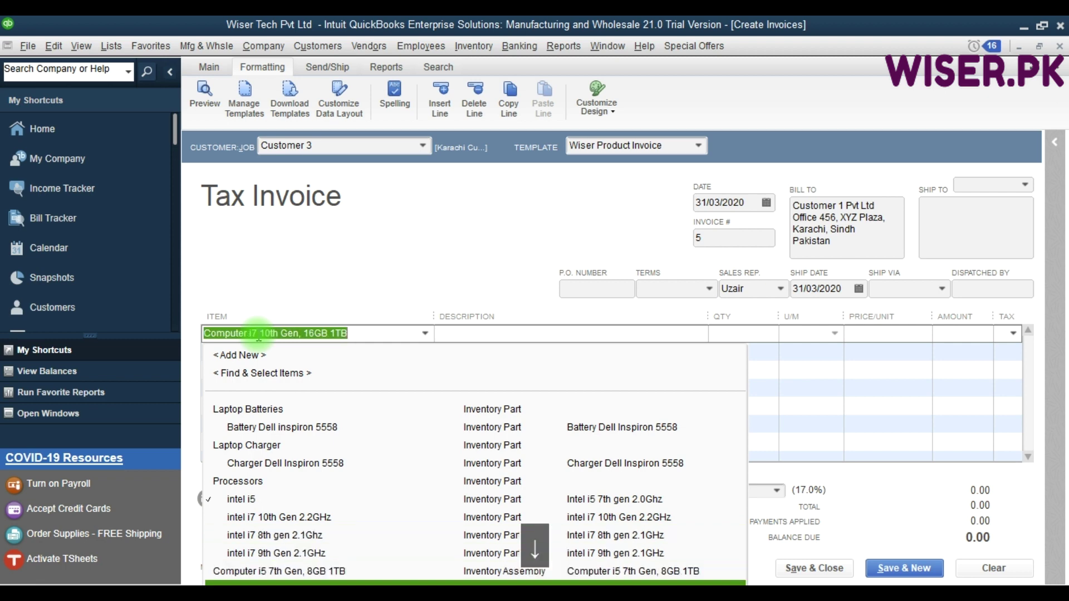
{"action": "key", "text": "Tab"}
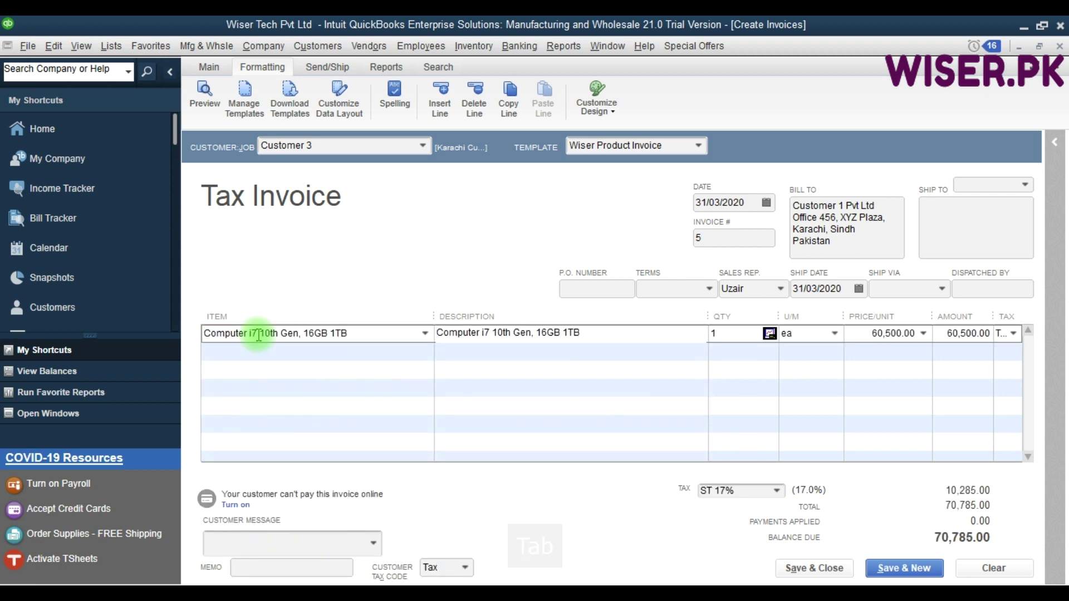
- Review the price levels available for the Computer i7 10th Gen line, keeping the rate applied for the customer
{"action": "left_click", "coordinate": [923, 334]}
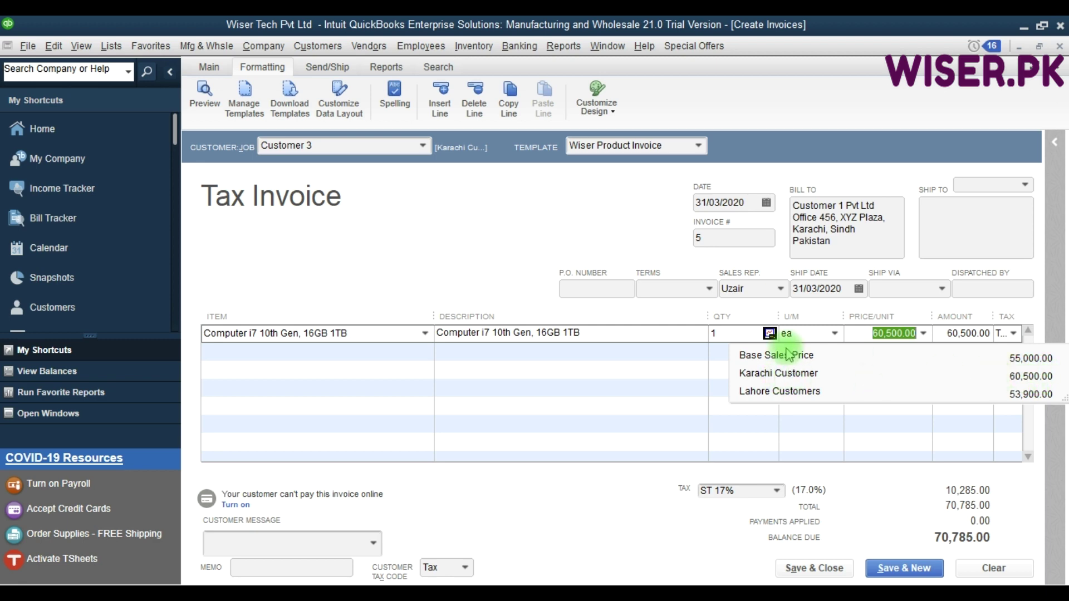
{"action": "left_click", "coordinate": [640, 352]}
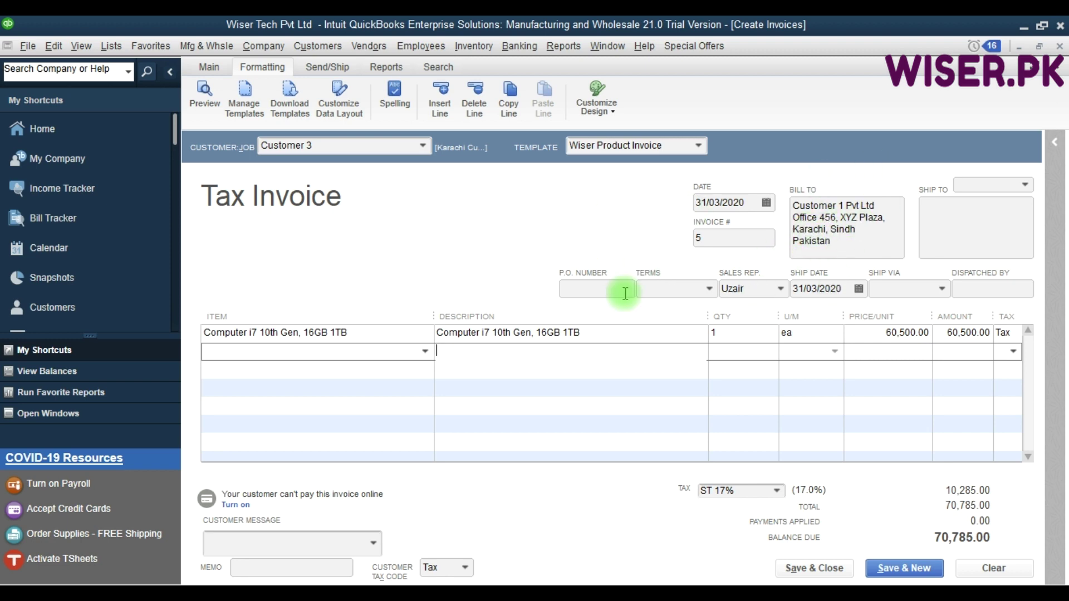
{"action": "left_click", "coordinate": [916, 333]}
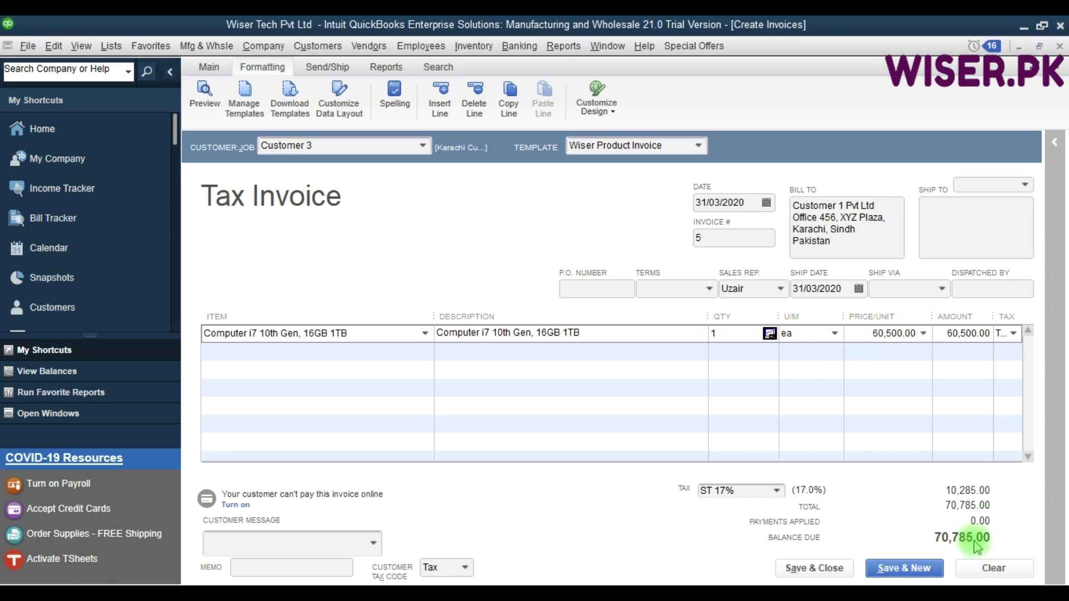
- Discard Customer 3's invoice without recording it and close the invoice form
{"action": "left_click", "coordinate": [479, 232]}
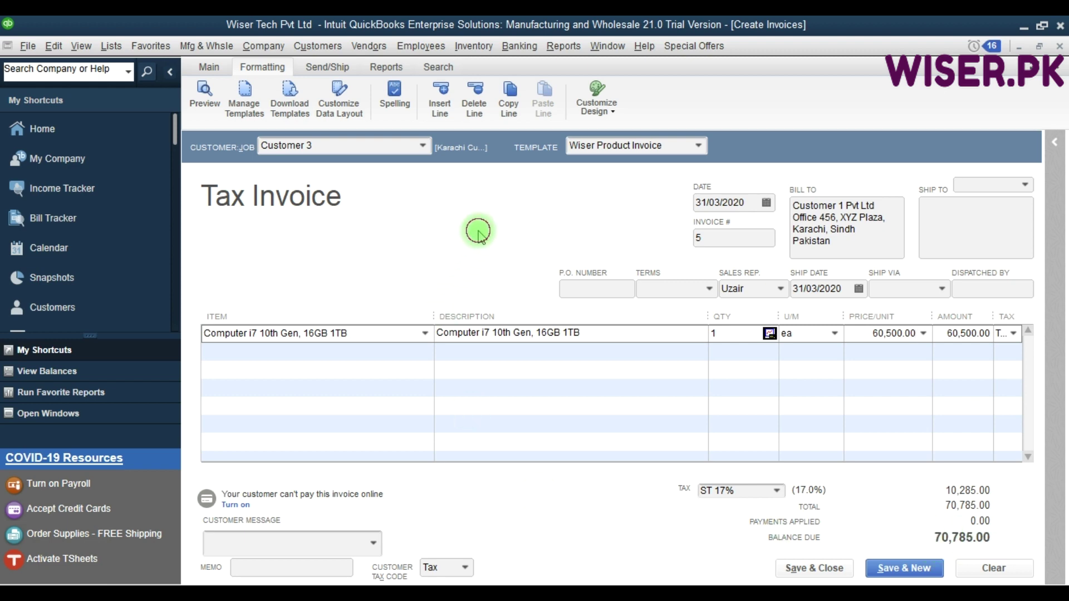
{"action": "key", "text": "Escape"}
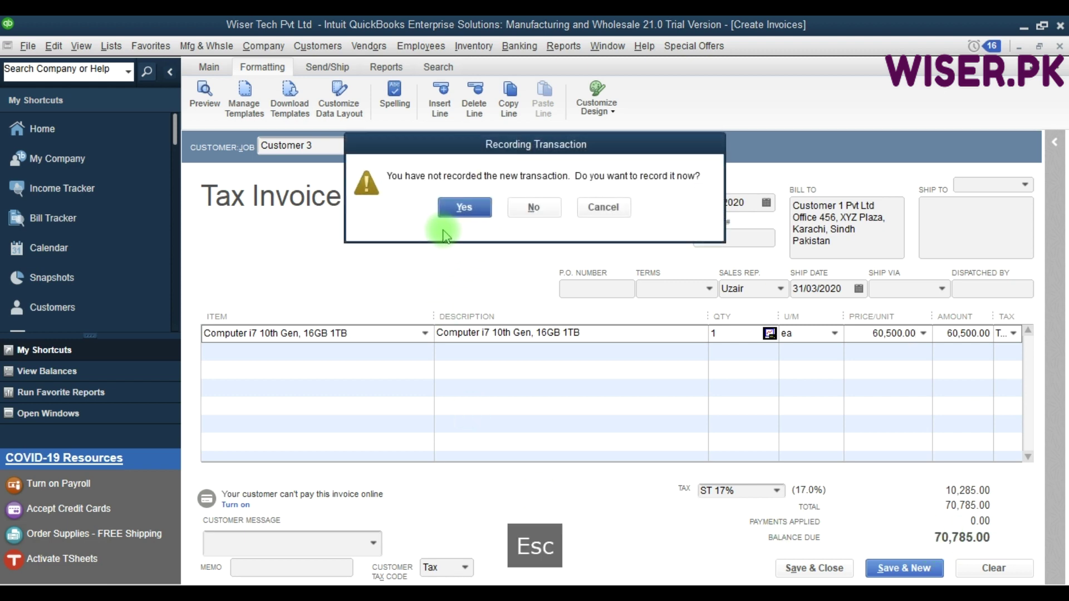
{"action": "left_click", "coordinate": [536, 210]}
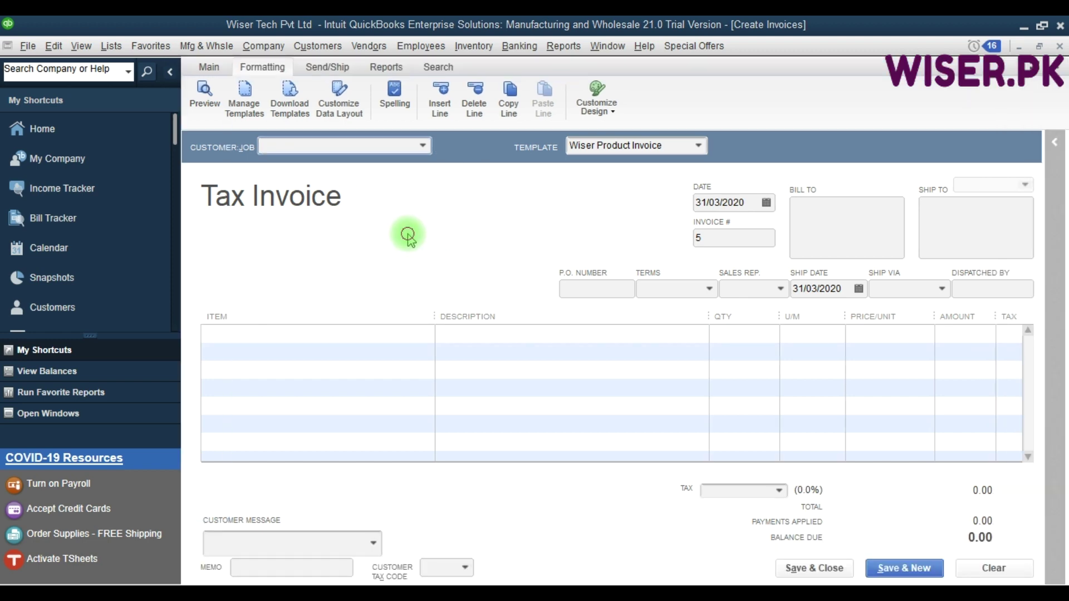
{"action": "key", "text": "Escape"}
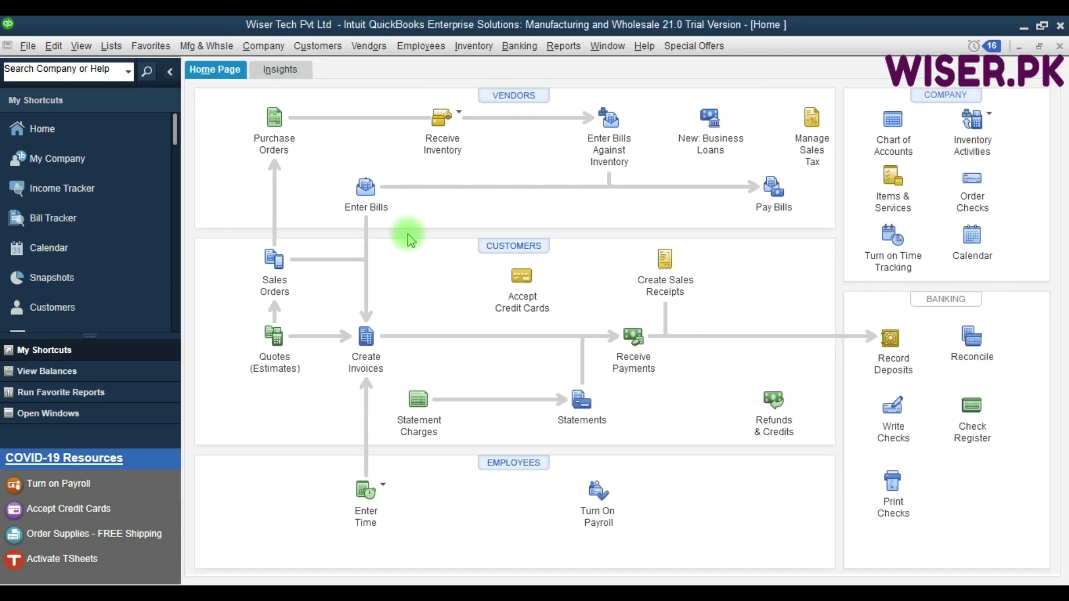